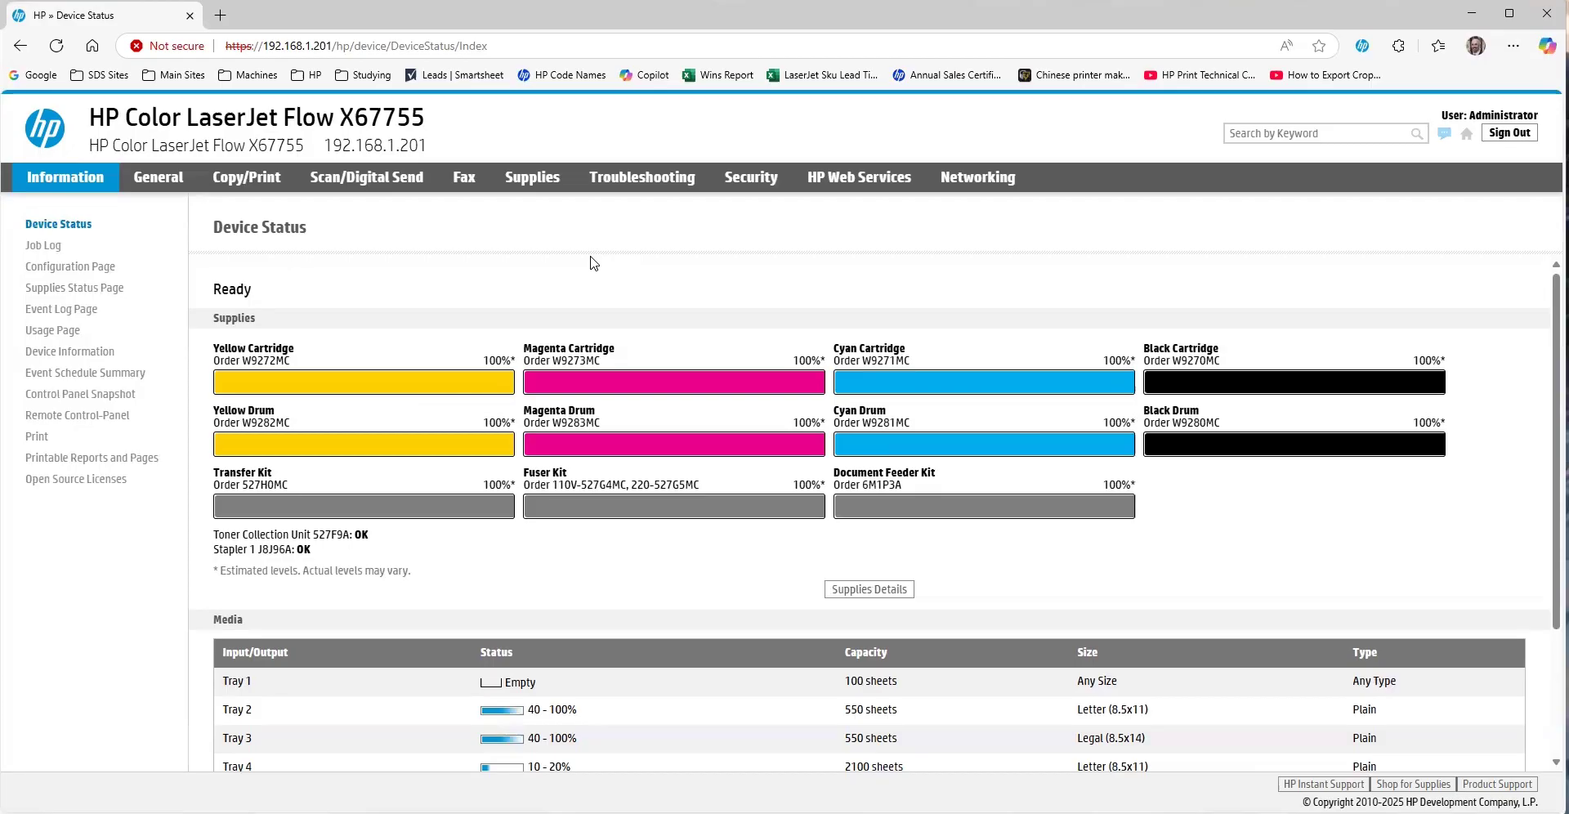
- Add a new outgoing email server with host name smtp.office365.com, correcting the typo
{"action": "left_click", "coordinate": [389, 187]}
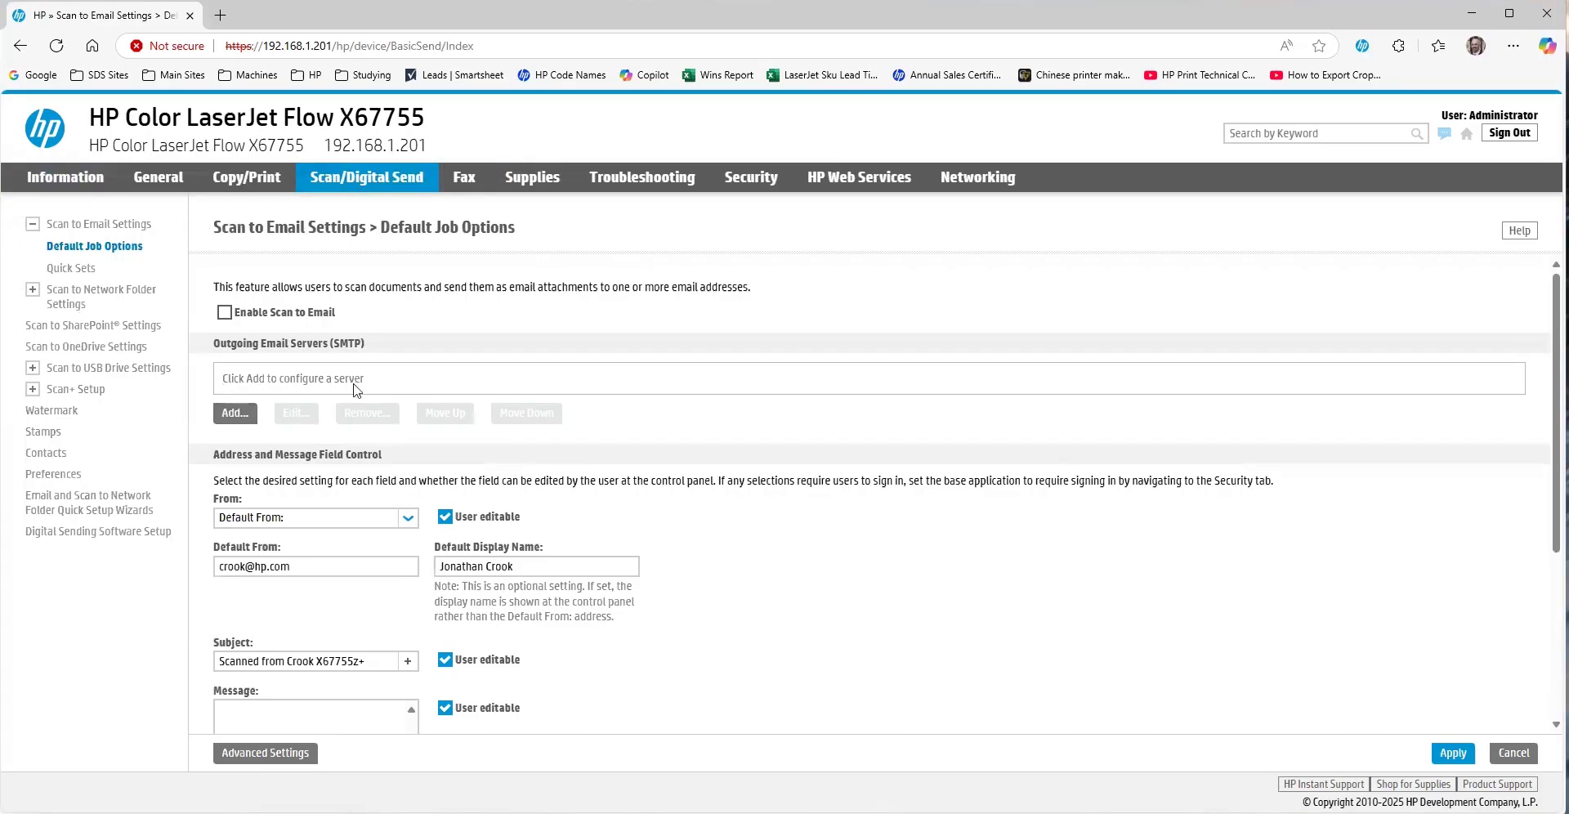
{"action": "left_click", "coordinate": [237, 413]}
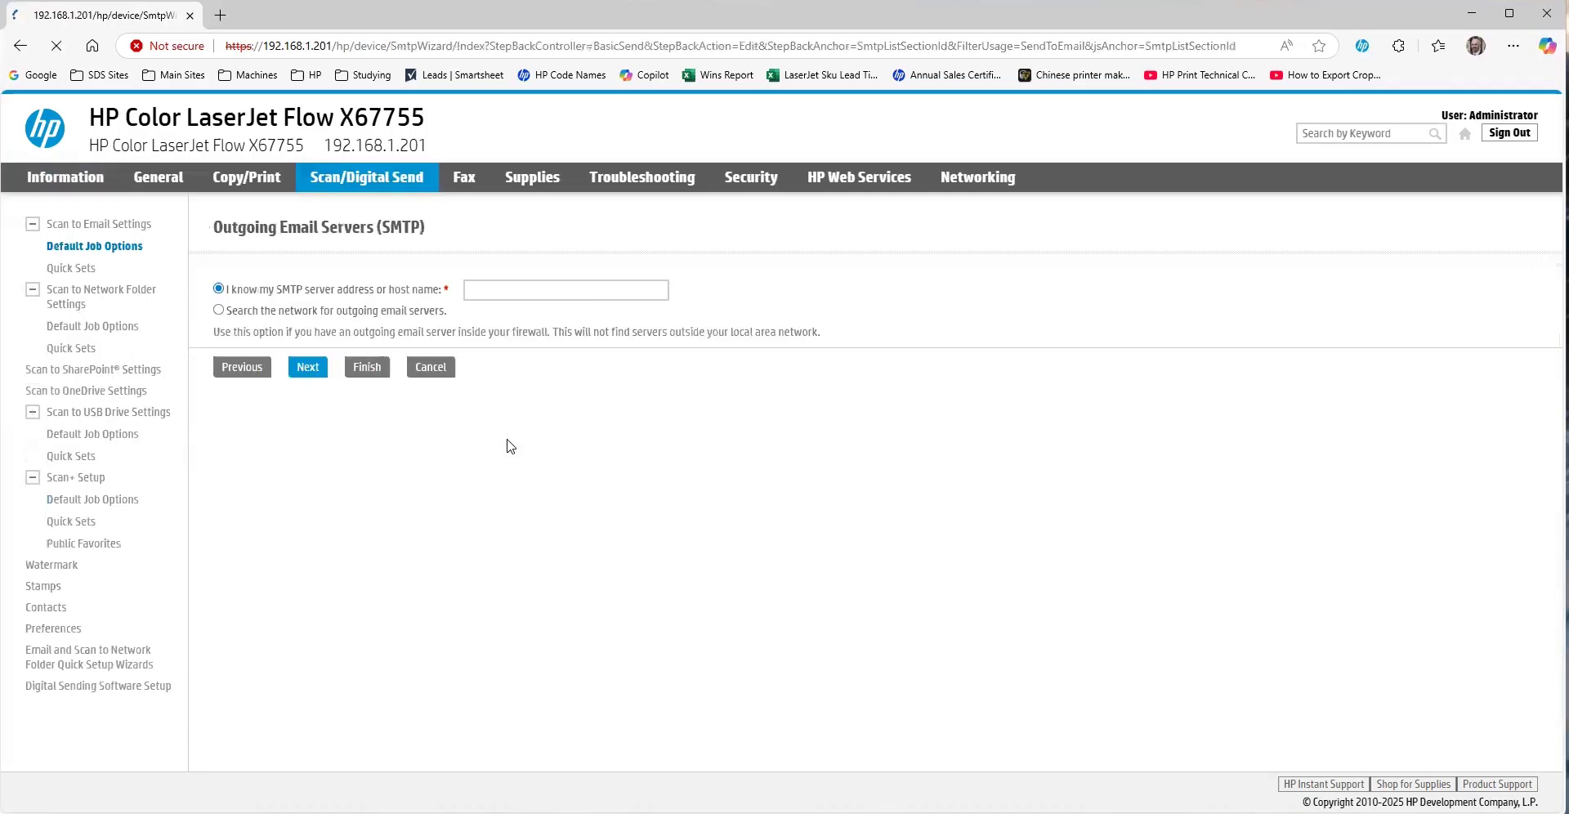
{"action": "left_click", "coordinate": [545, 289]}
{"action": "type", "text": "smtp"}
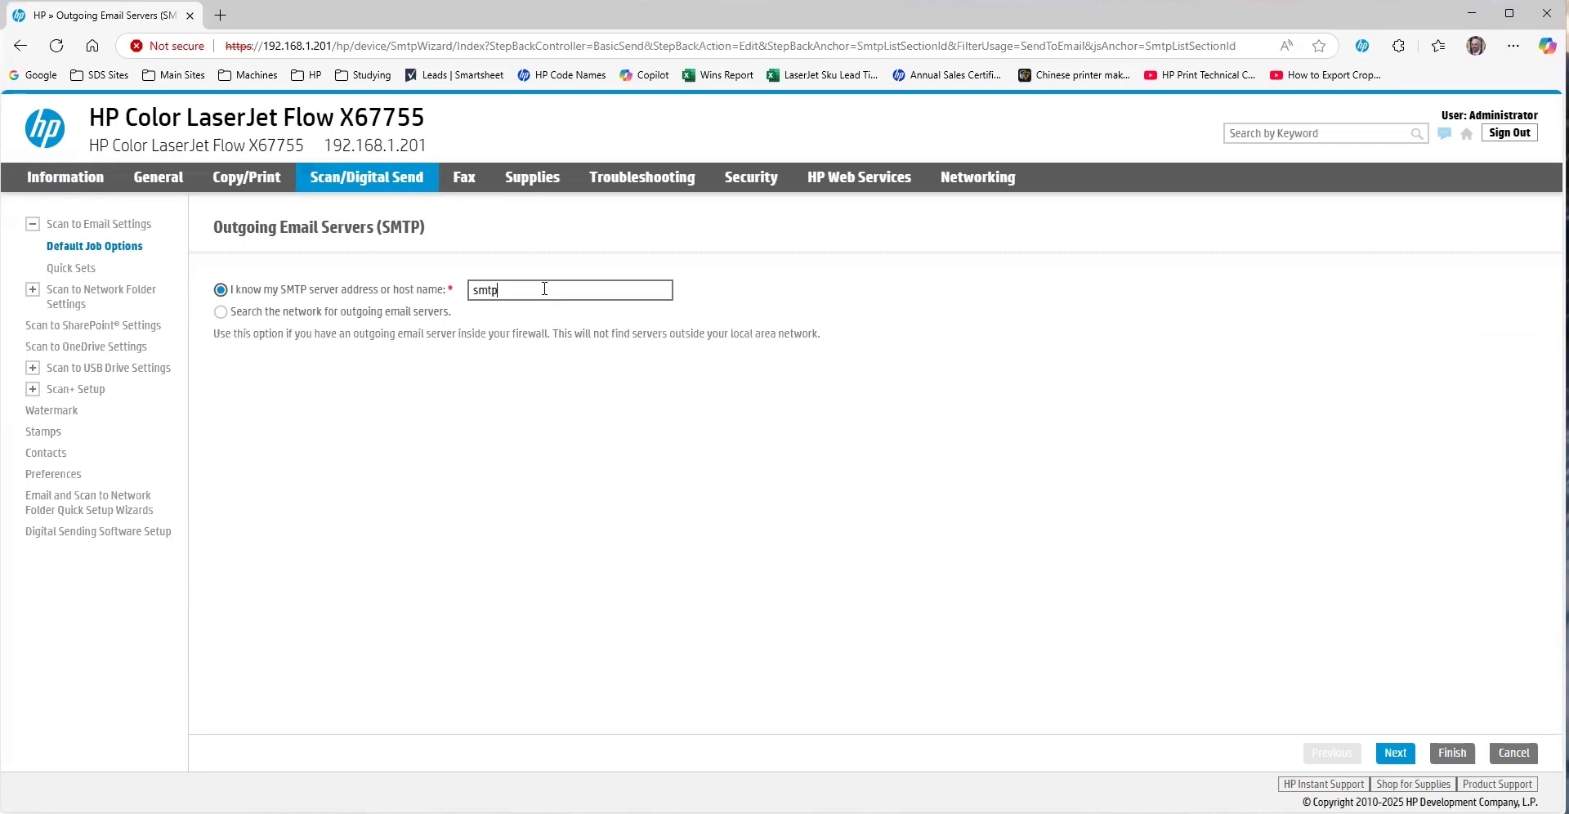
{"action": "type", "text": ".office"}
{"action": "type", "text": "265.com"}
{"action": "left_click", "coordinate": [535, 290]}
{"action": "key", "text": "BackSpace"}
{"action": "type", "text": "3"}
{"action": "left_click", "coordinate": [1395, 752]}
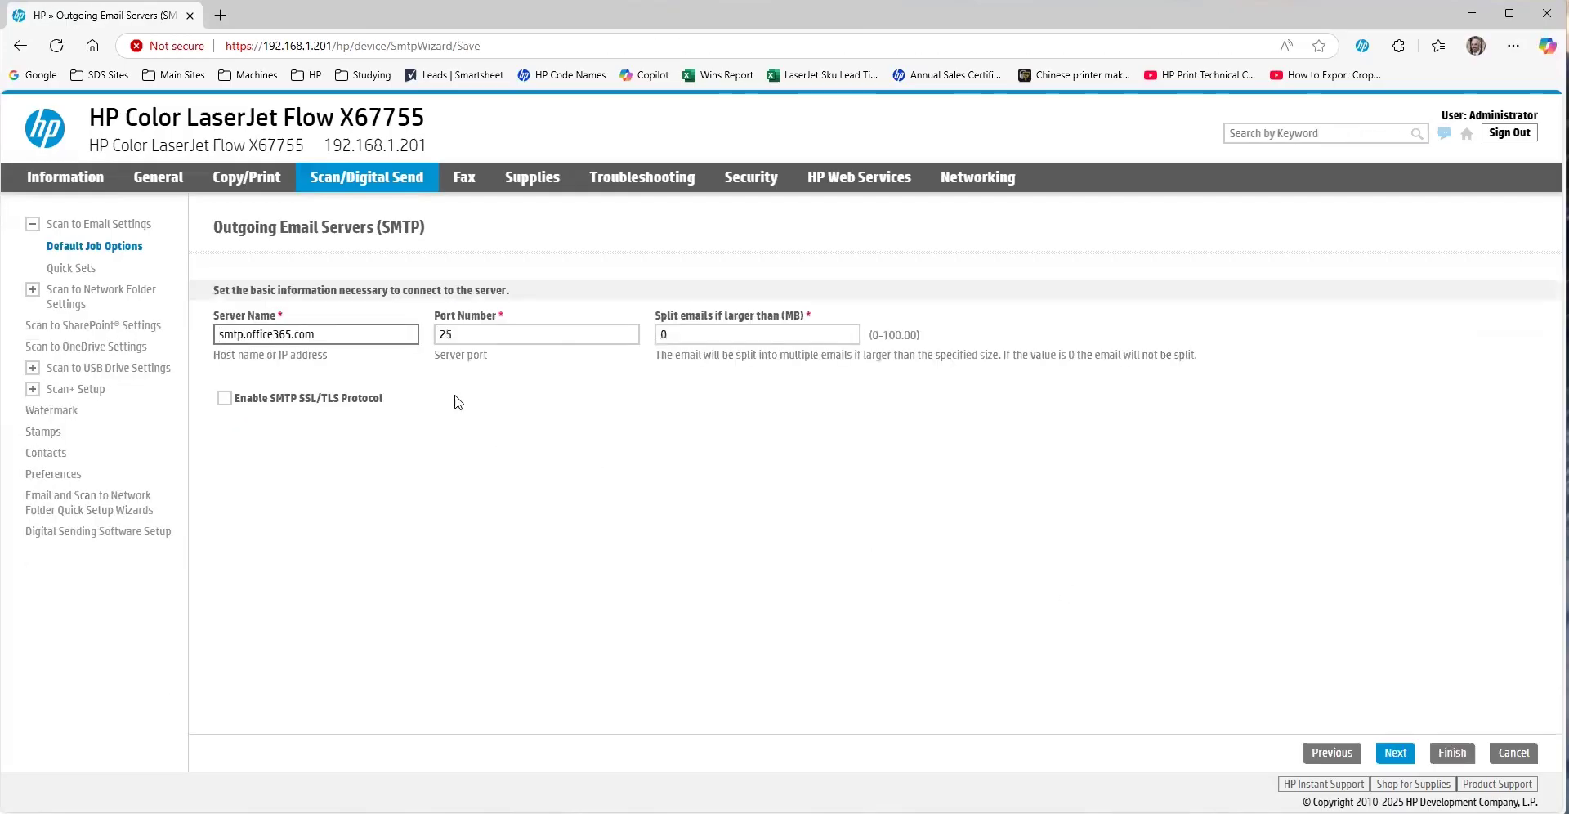
- Set the SMTP port to 587 and enable SSL/TLS
{"action": "key", "text": "Tab"}
{"action": "type", "text": "587"}
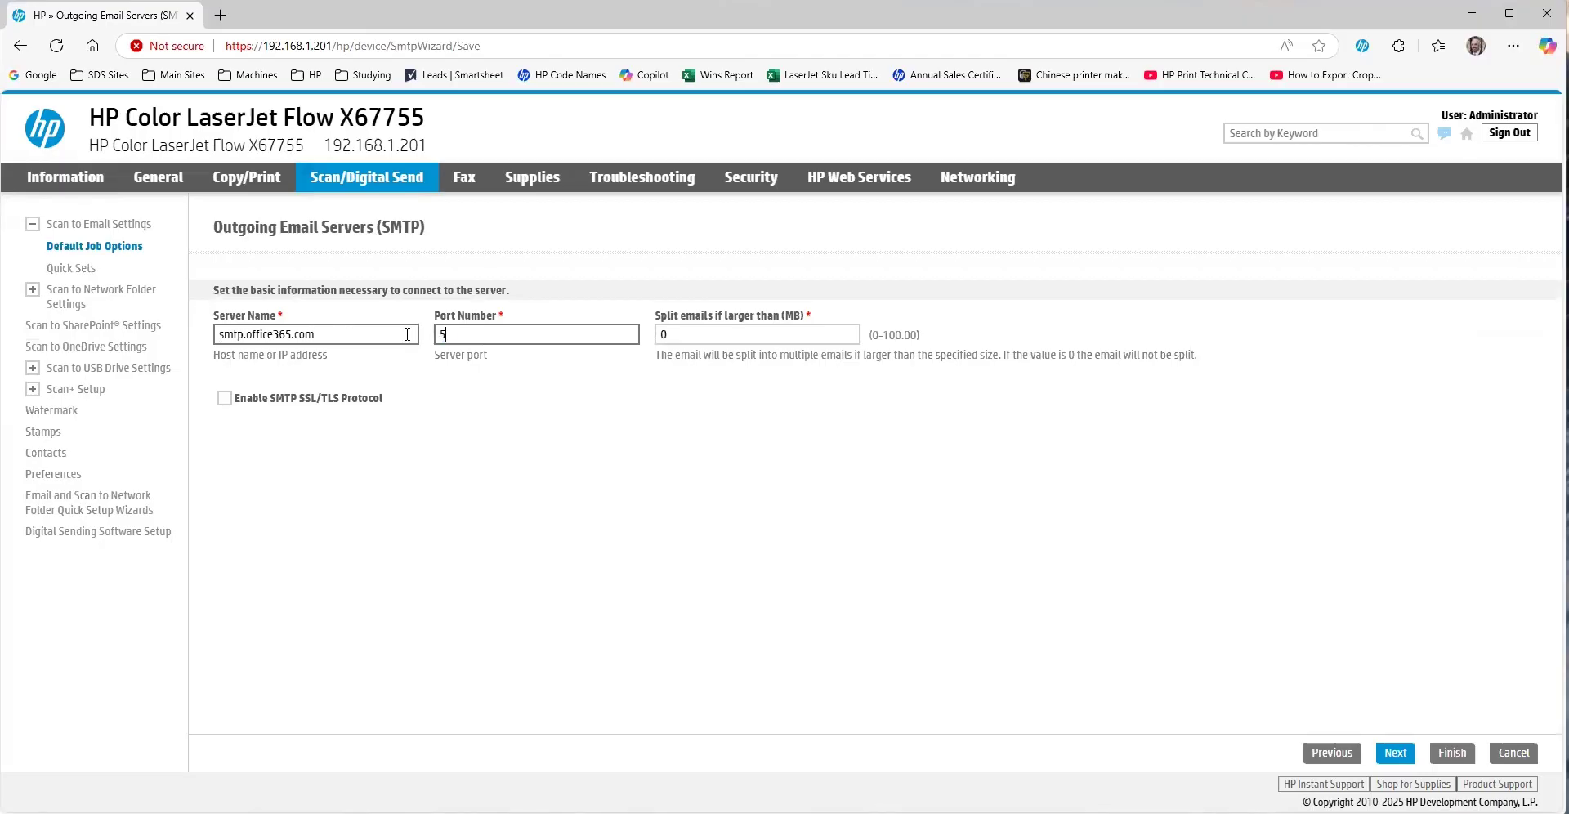
{"action": "key", "text": "Tab"}
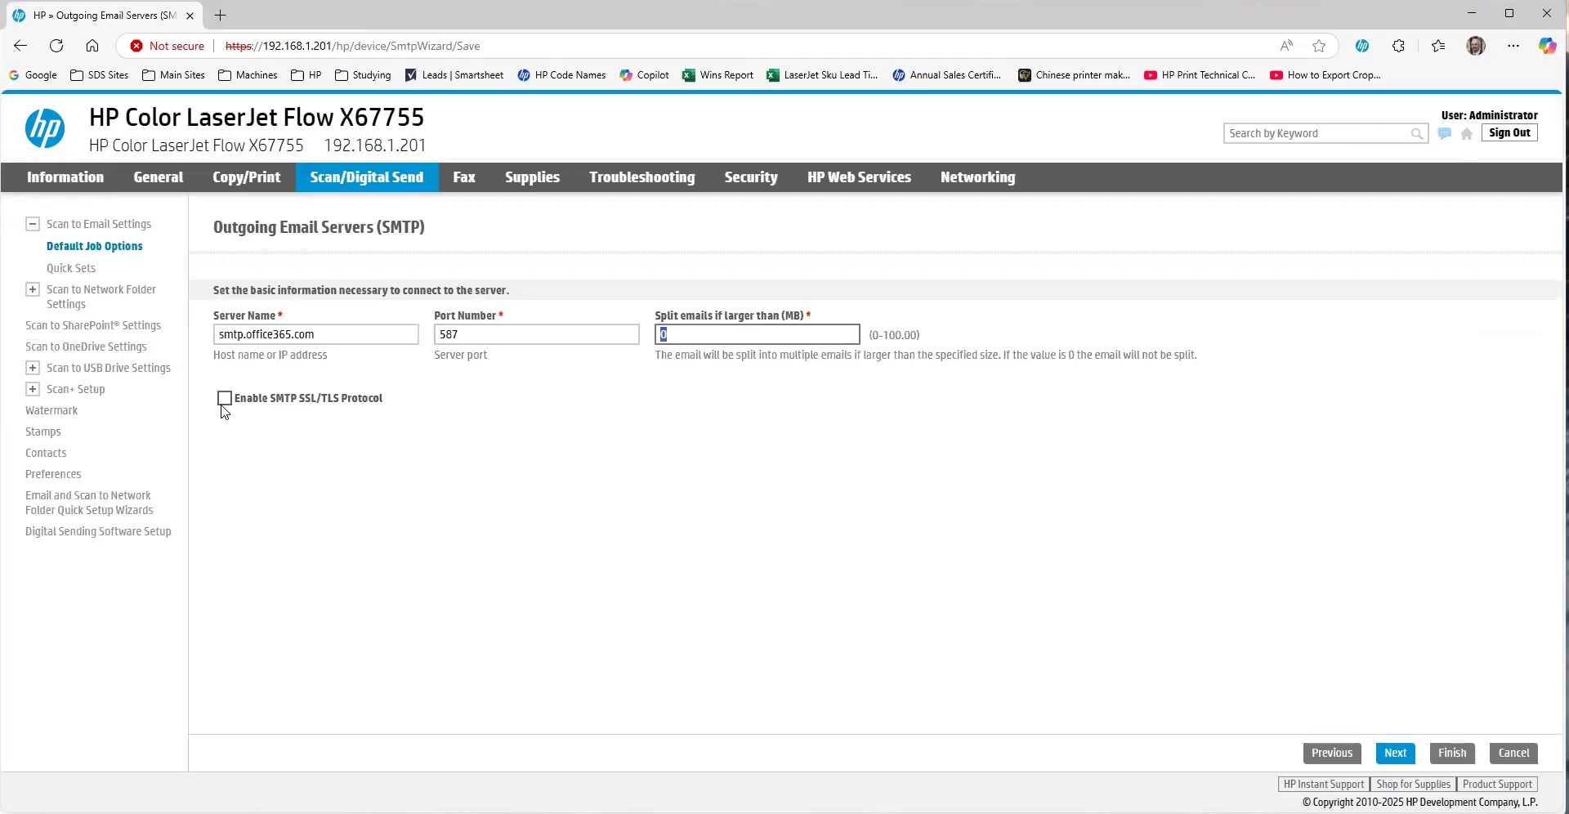
{"action": "left_click", "coordinate": [224, 398]}
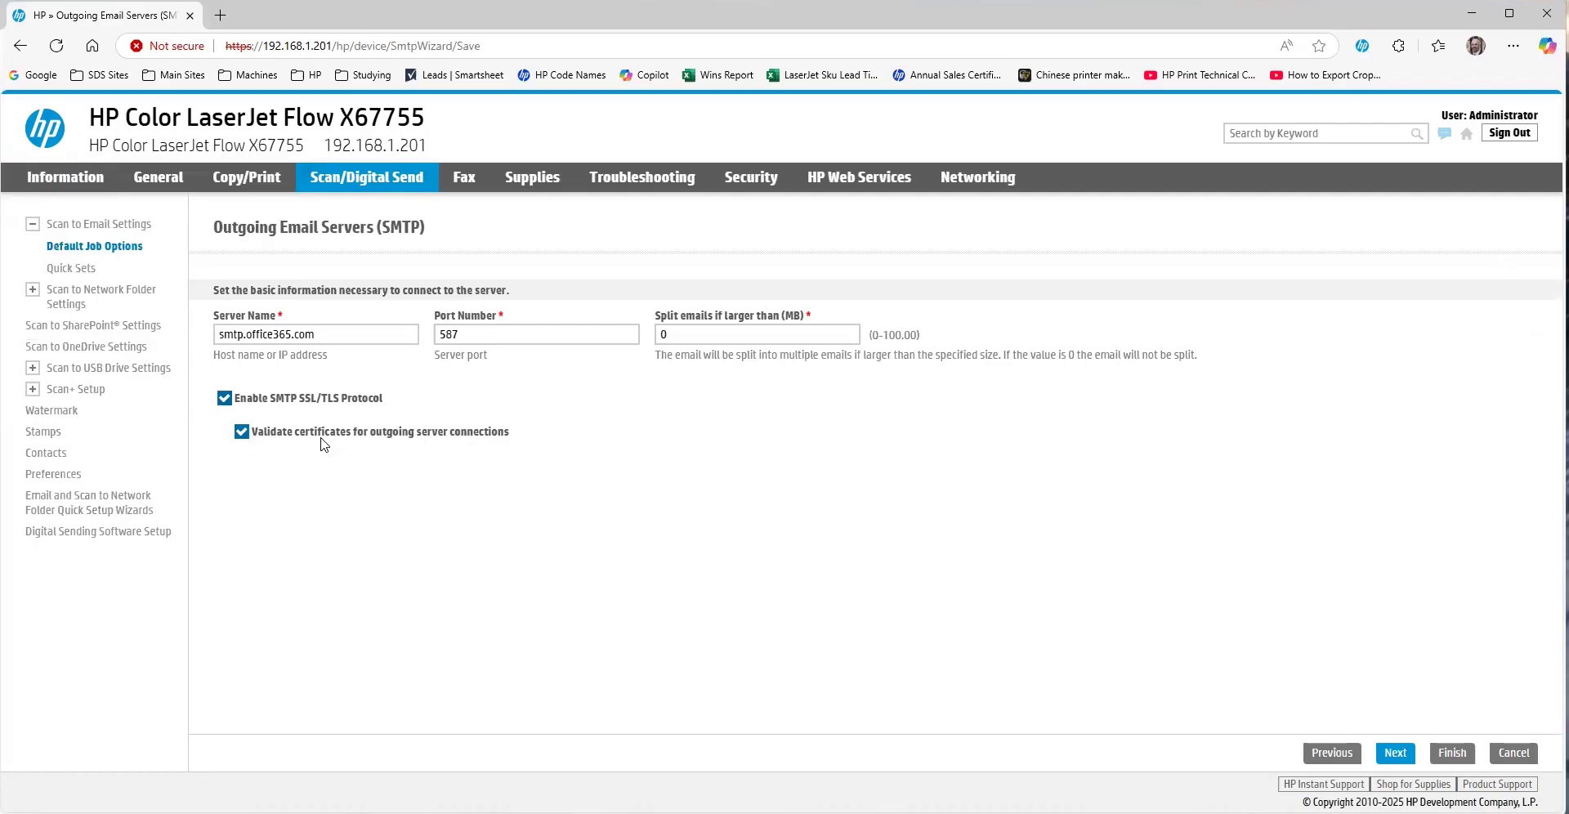
- Require OAuth 2.0 server authentication, enter the account's user name, and proceed to Microsoft authentication
{"action": "left_click", "coordinate": [1395, 752]}
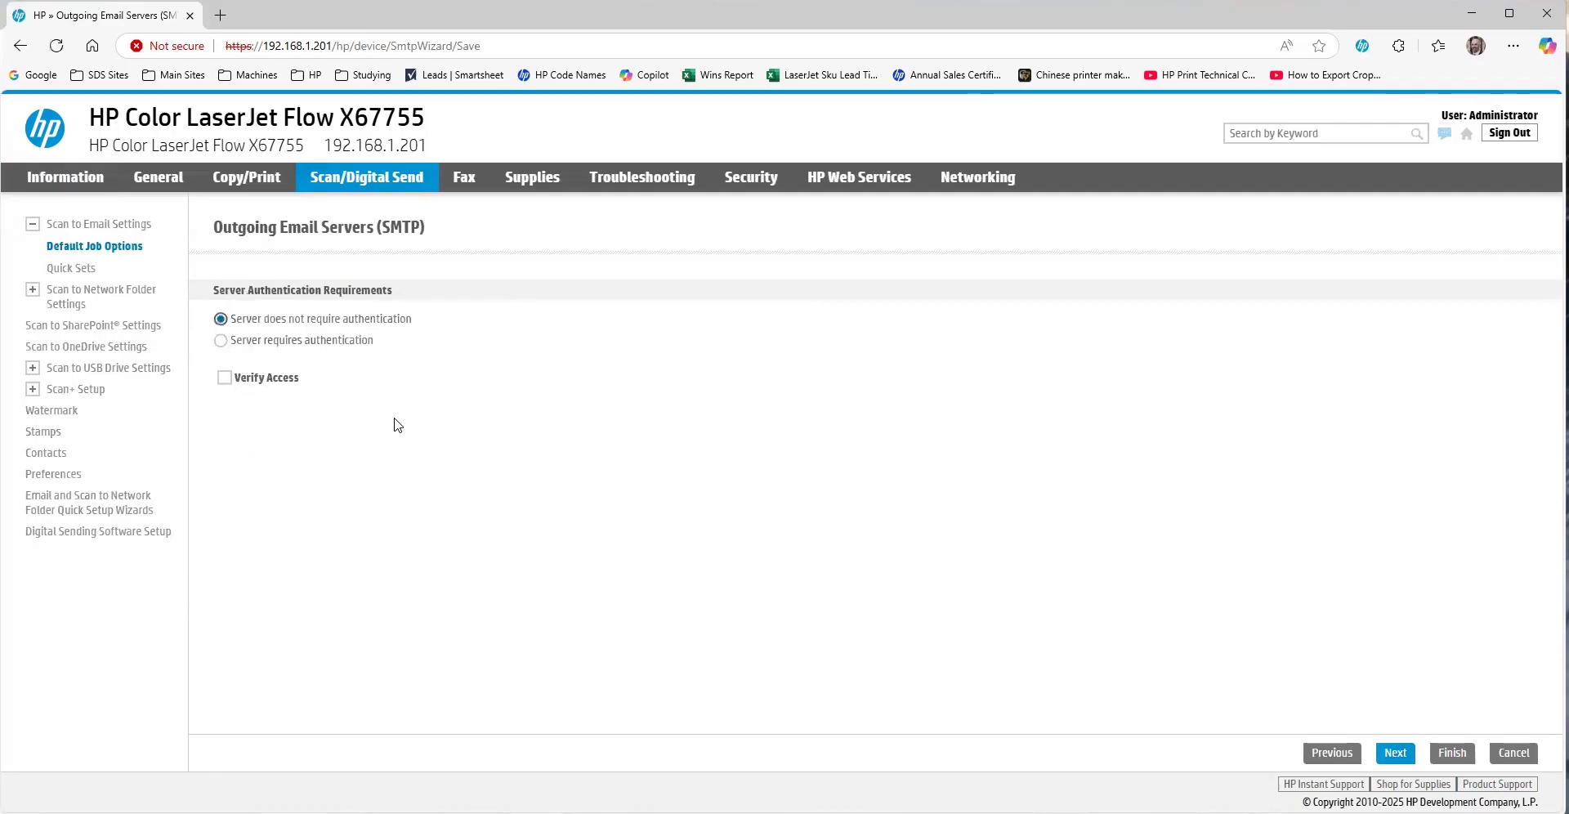
{"action": "left_click", "coordinate": [314, 342]}
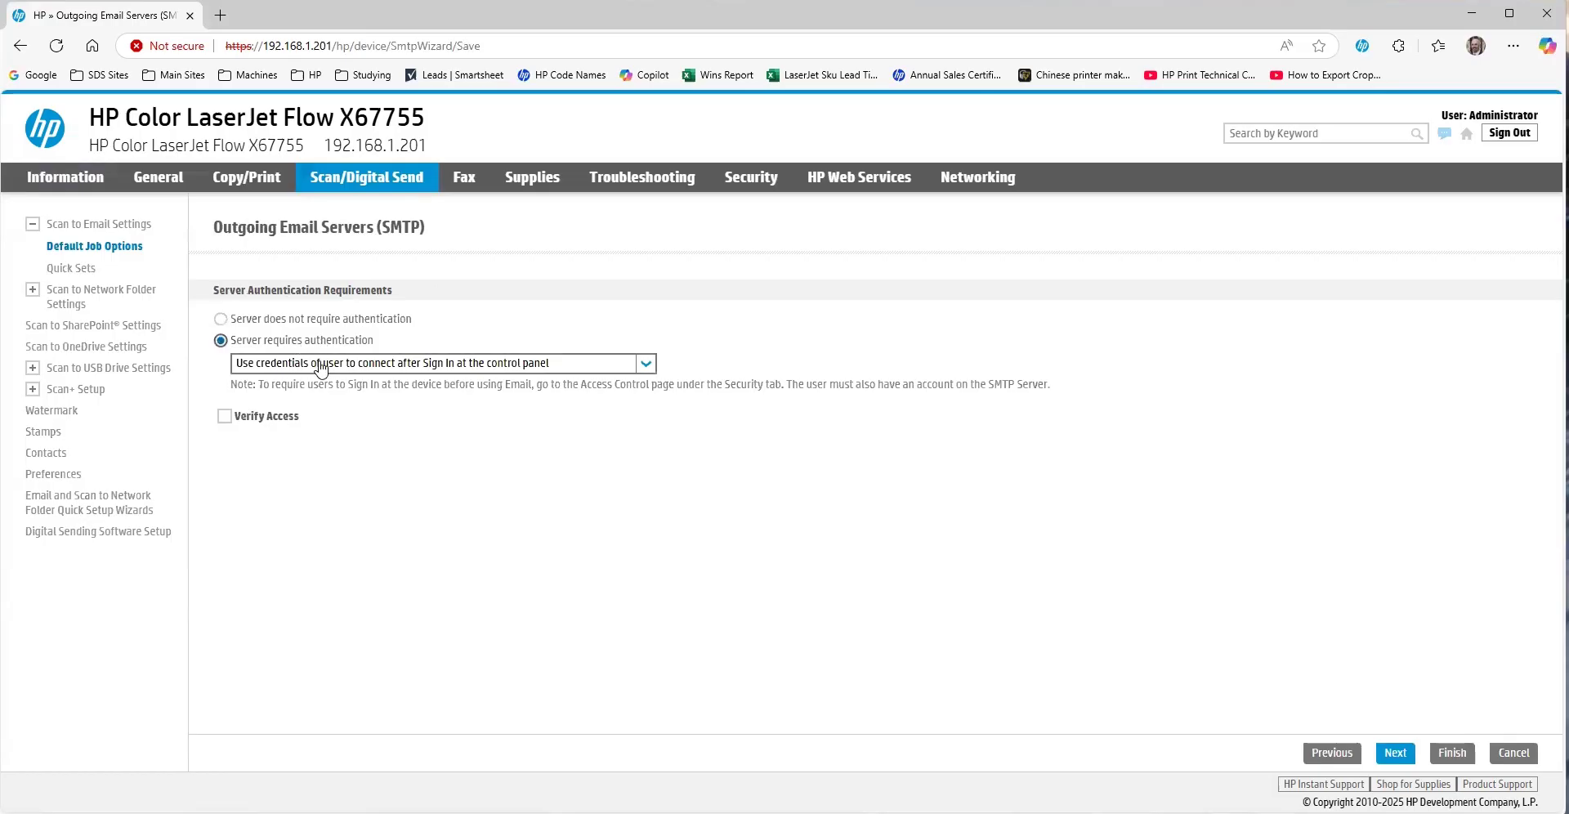
{"action": "left_click", "coordinate": [316, 363]}
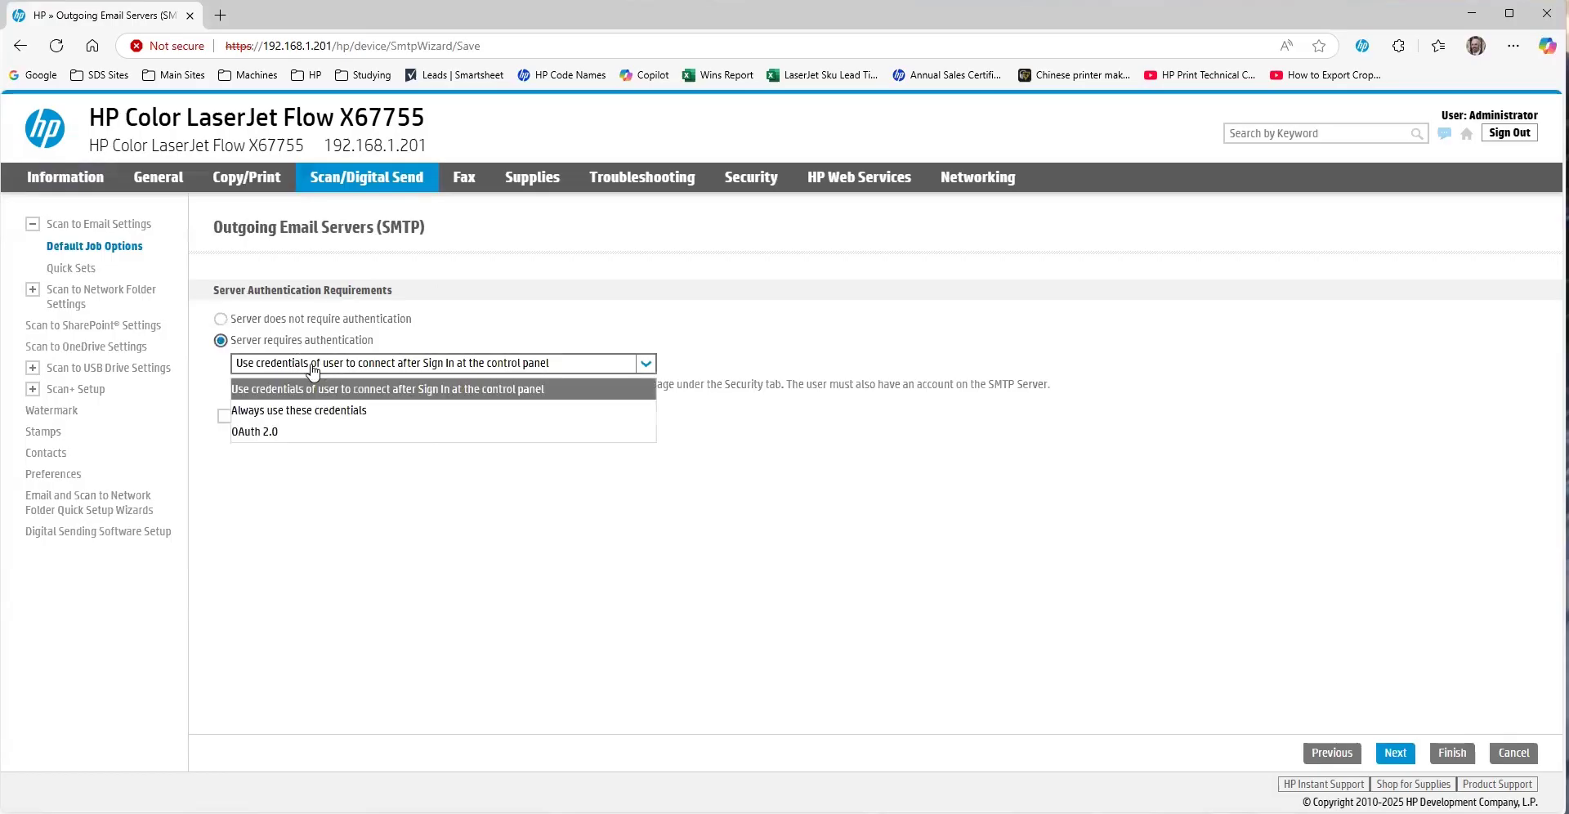
{"action": "left_click", "coordinate": [261, 440]}
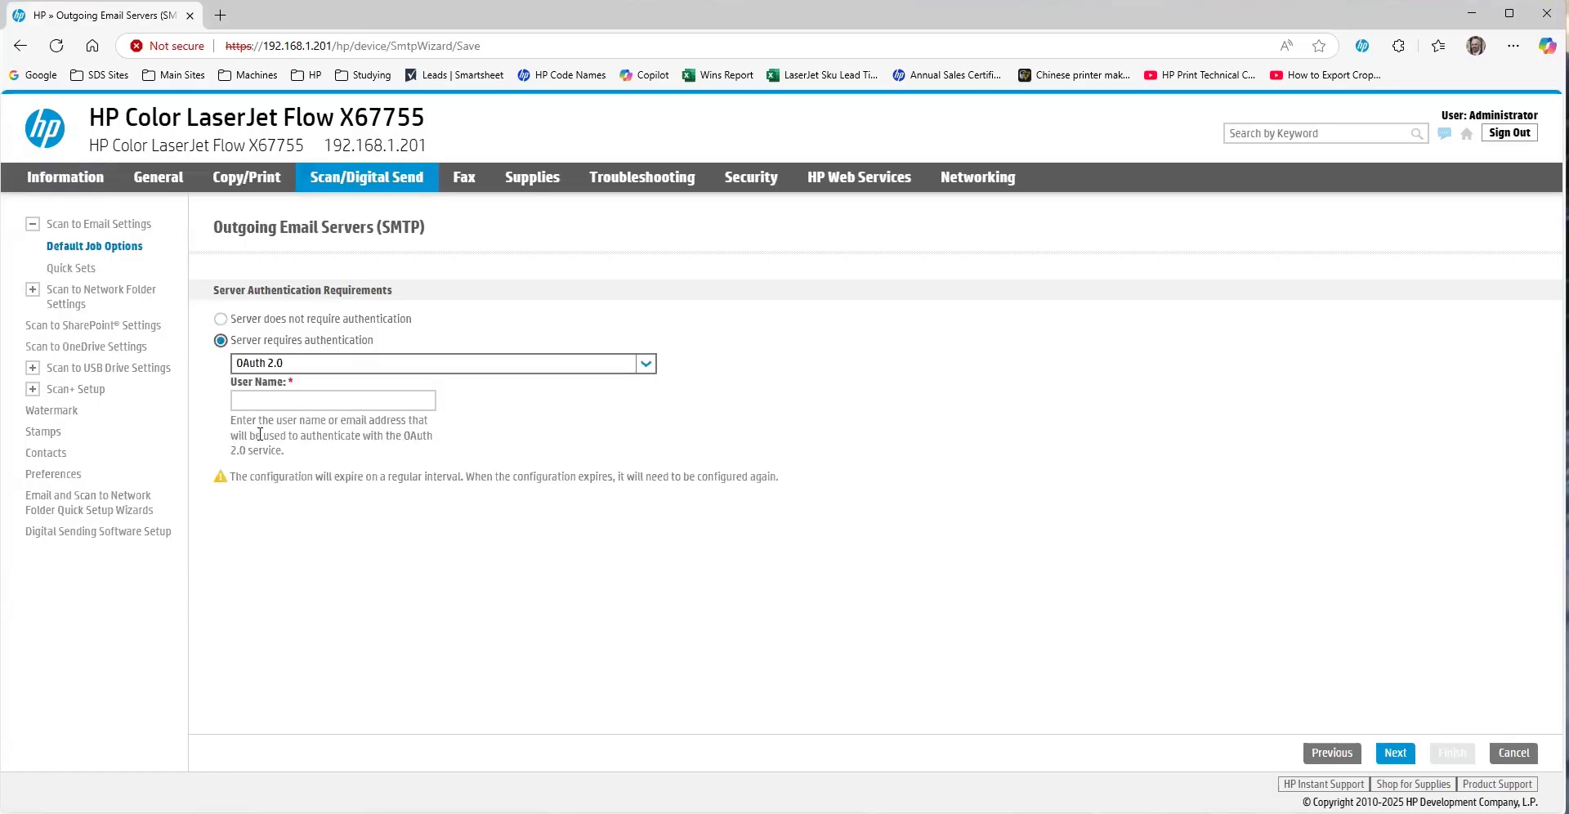
{"action": "left_click", "coordinate": [288, 399]}
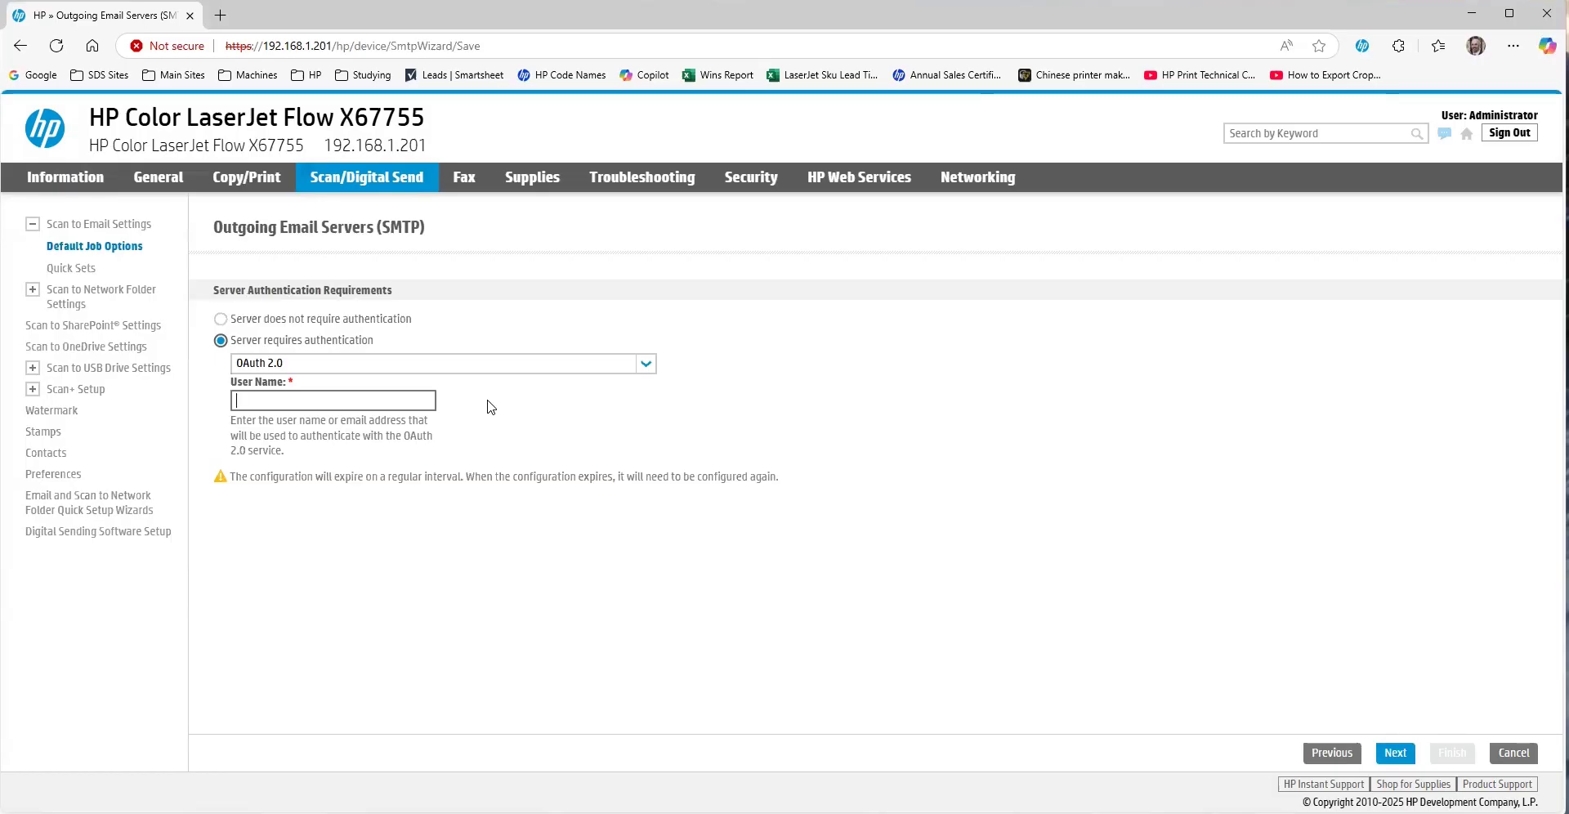
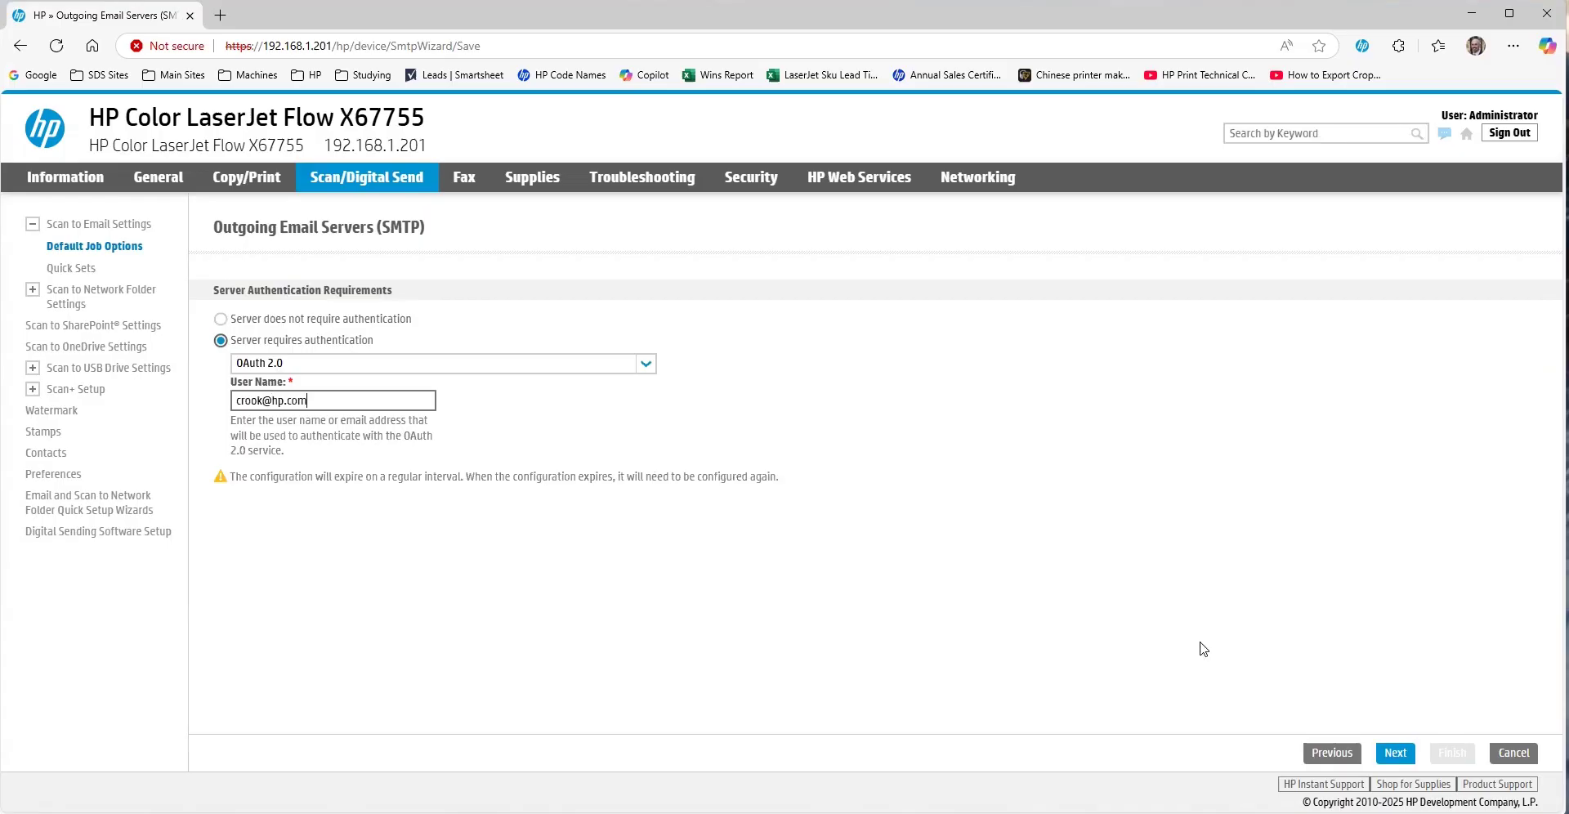
{"action": "left_click", "coordinate": [1392, 750]}
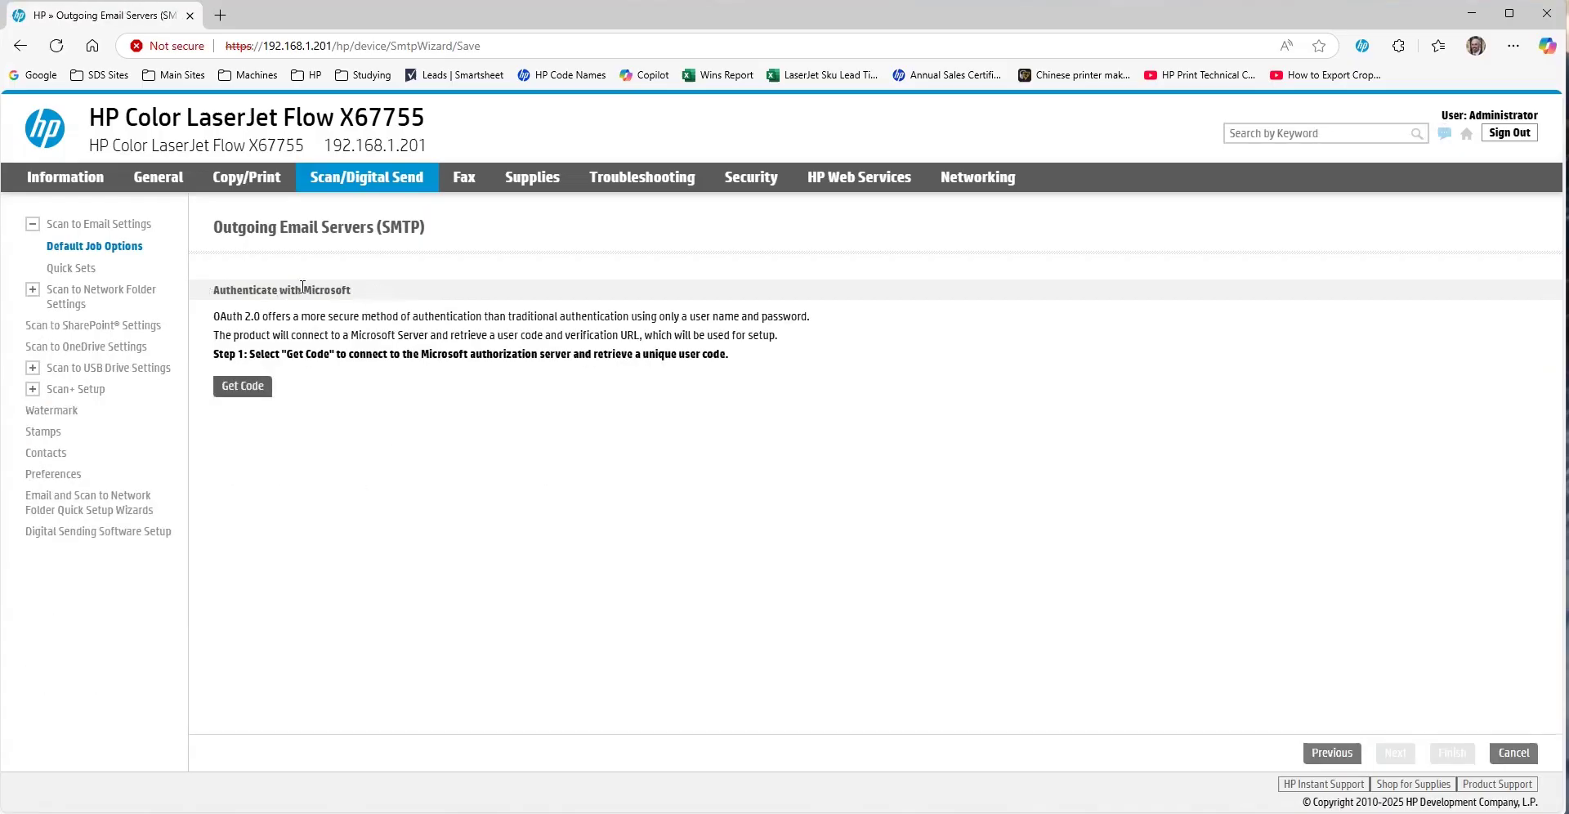
- Get a Microsoft user code, copy it, and open the microsoft.com/devicelogin verification page
{"action": "left_click", "coordinate": [245, 392]}
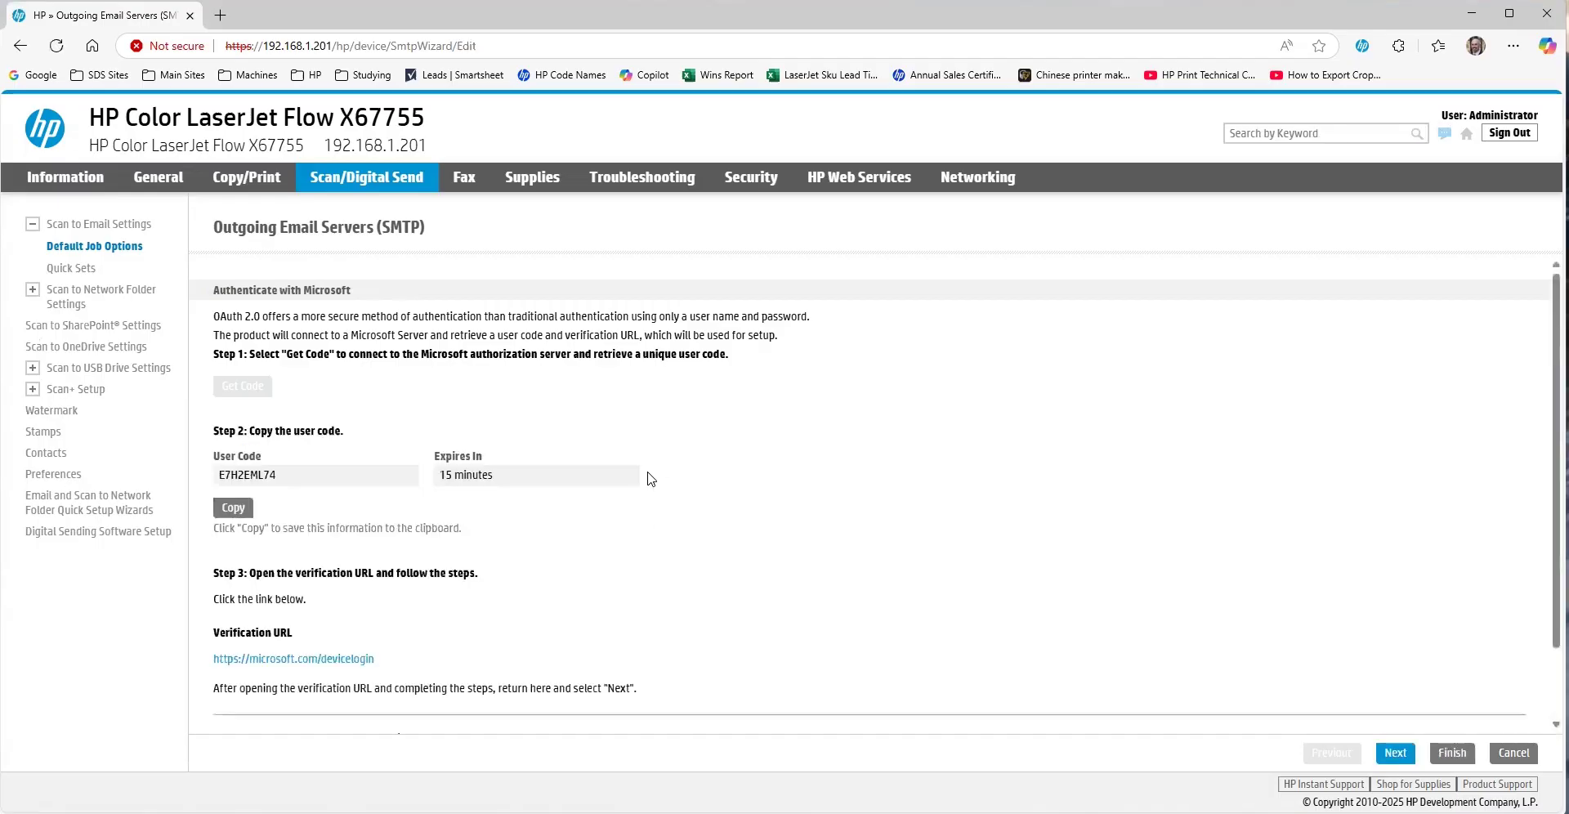
{"action": "left_click_drag", "start_coordinate": [277, 476], "coordinate": [223, 477]}
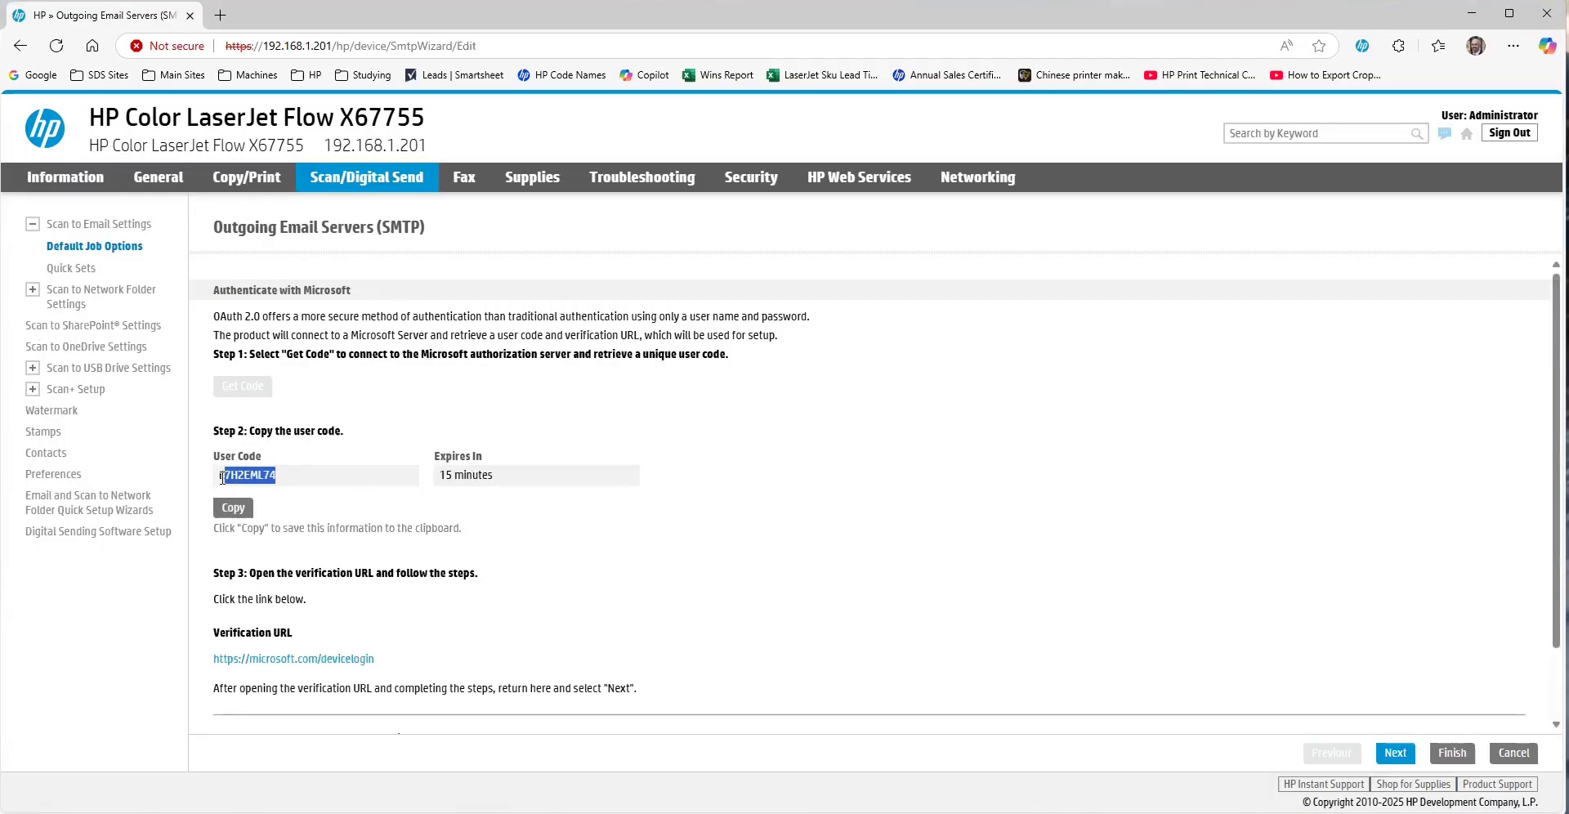
{"action": "double_click", "coordinate": [222, 477]}
{"action": "left_click", "coordinate": [234, 508]}
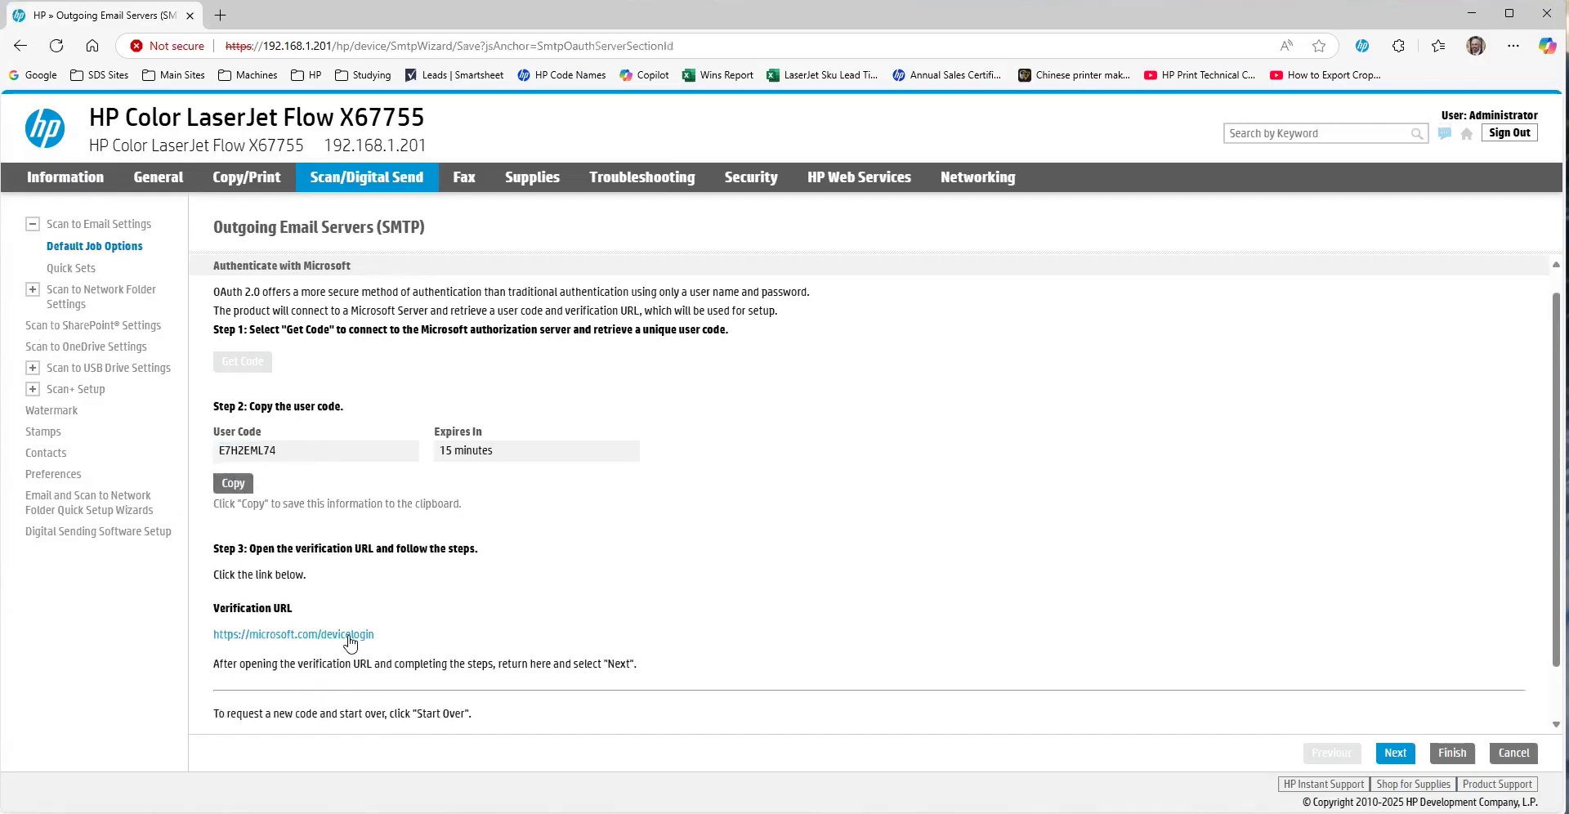
{"action": "left_click", "coordinate": [350, 636]}
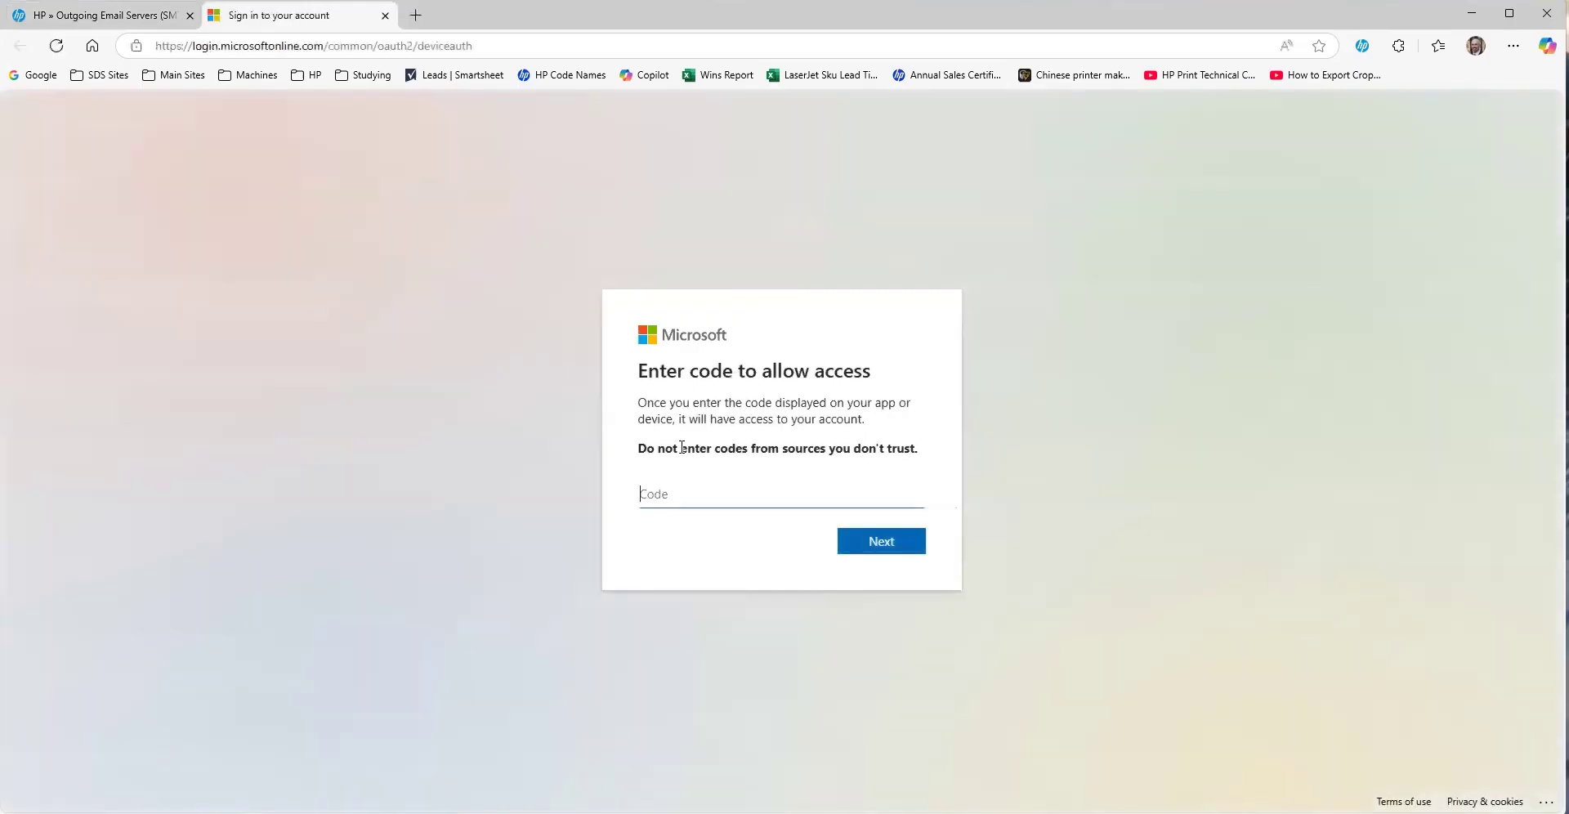
- Paste the user code, sign in with the work account to approve SendToEmail-Enterprise, then close the tab
{"action": "key", "text": "ctrl+v"}
{"action": "left_click", "coordinate": [884, 542]}
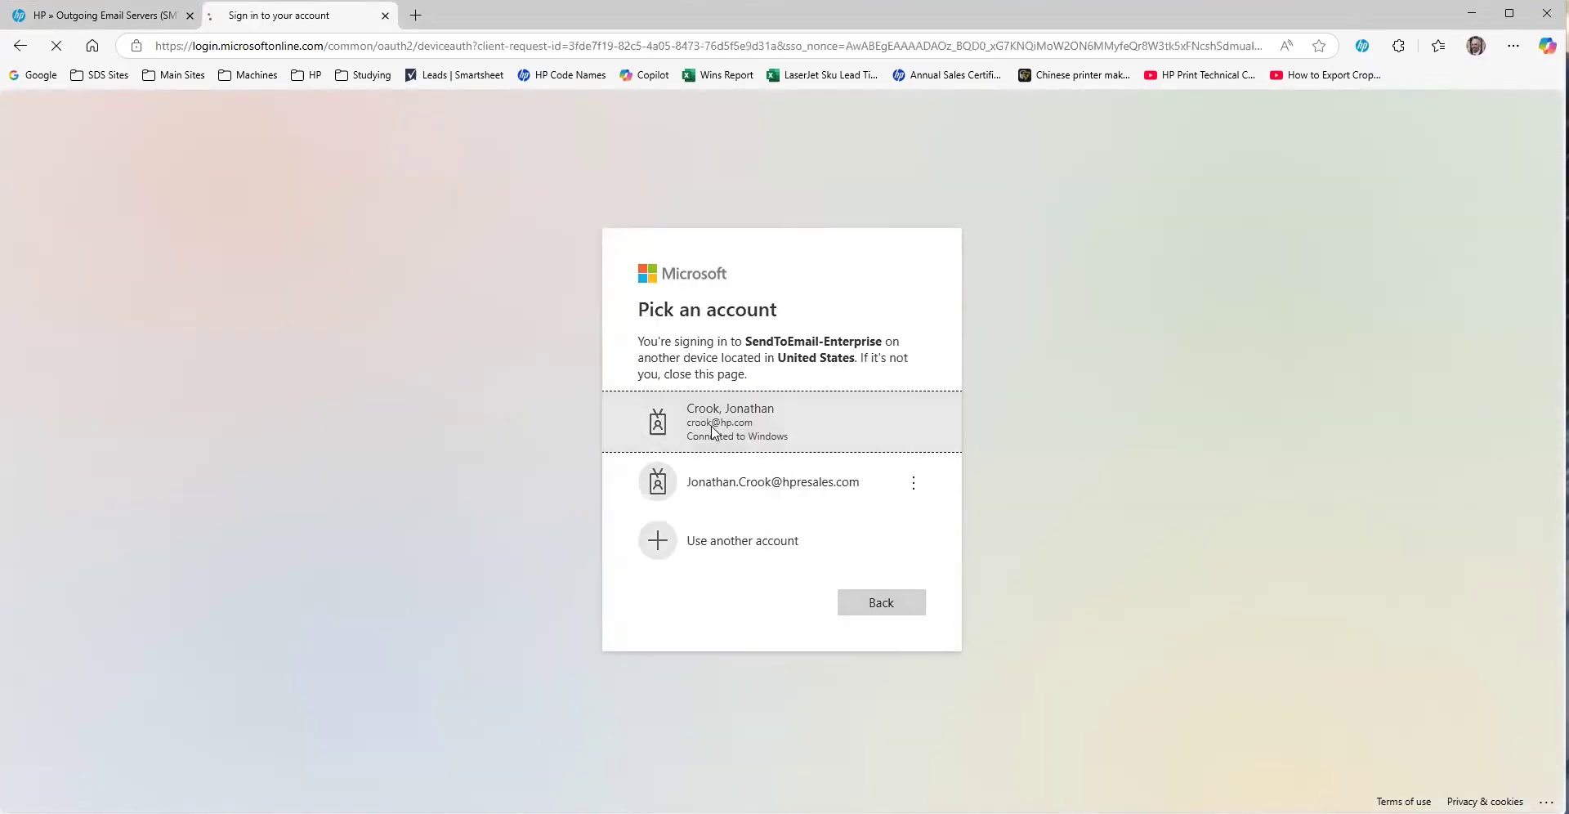
{"action": "left_click", "coordinate": [714, 433]}
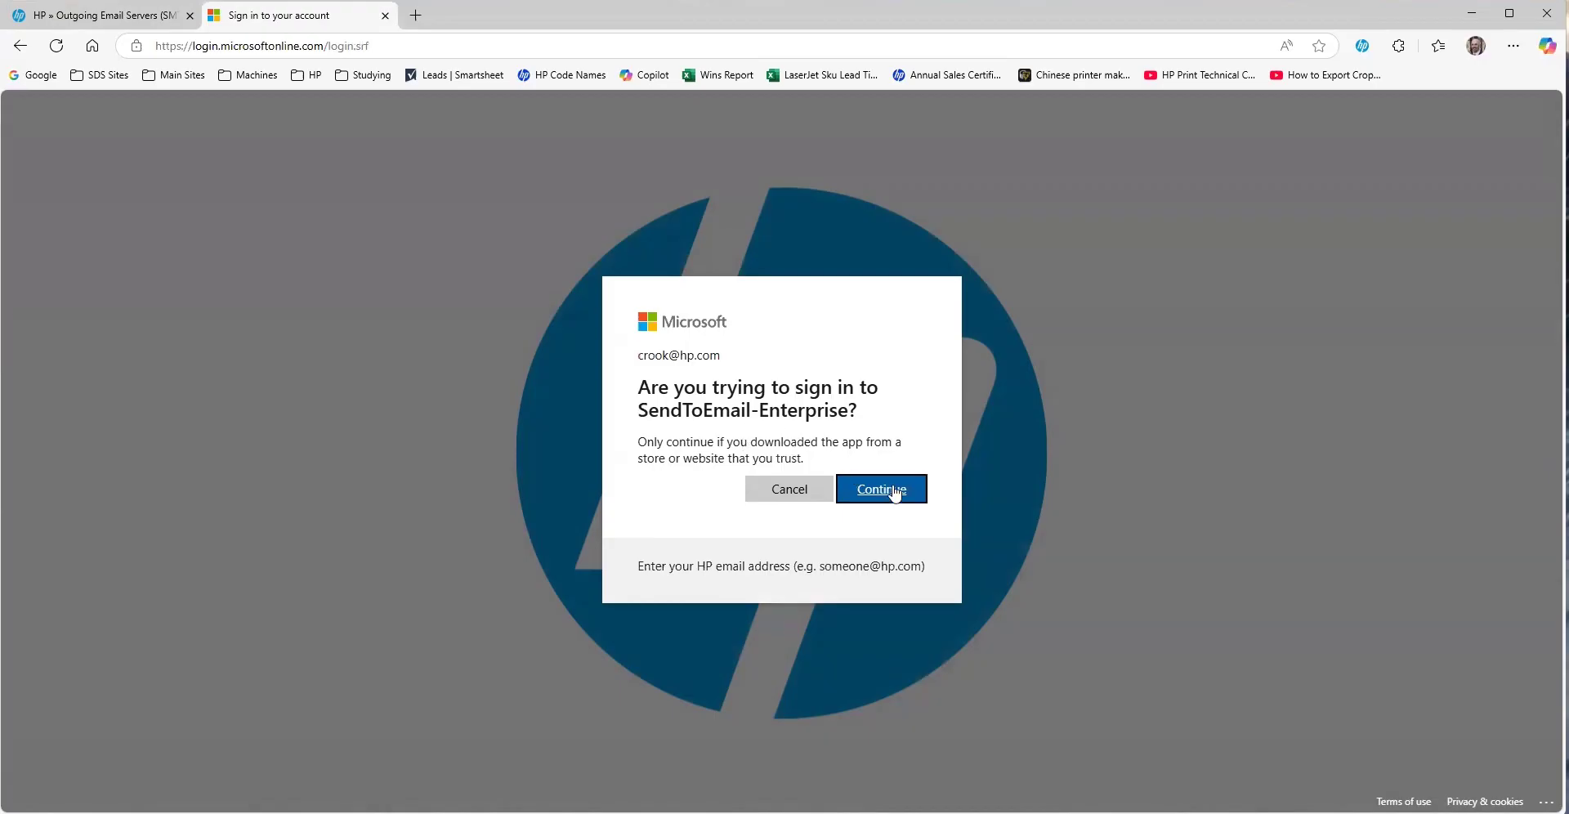
{"action": "left_click", "coordinate": [894, 490]}
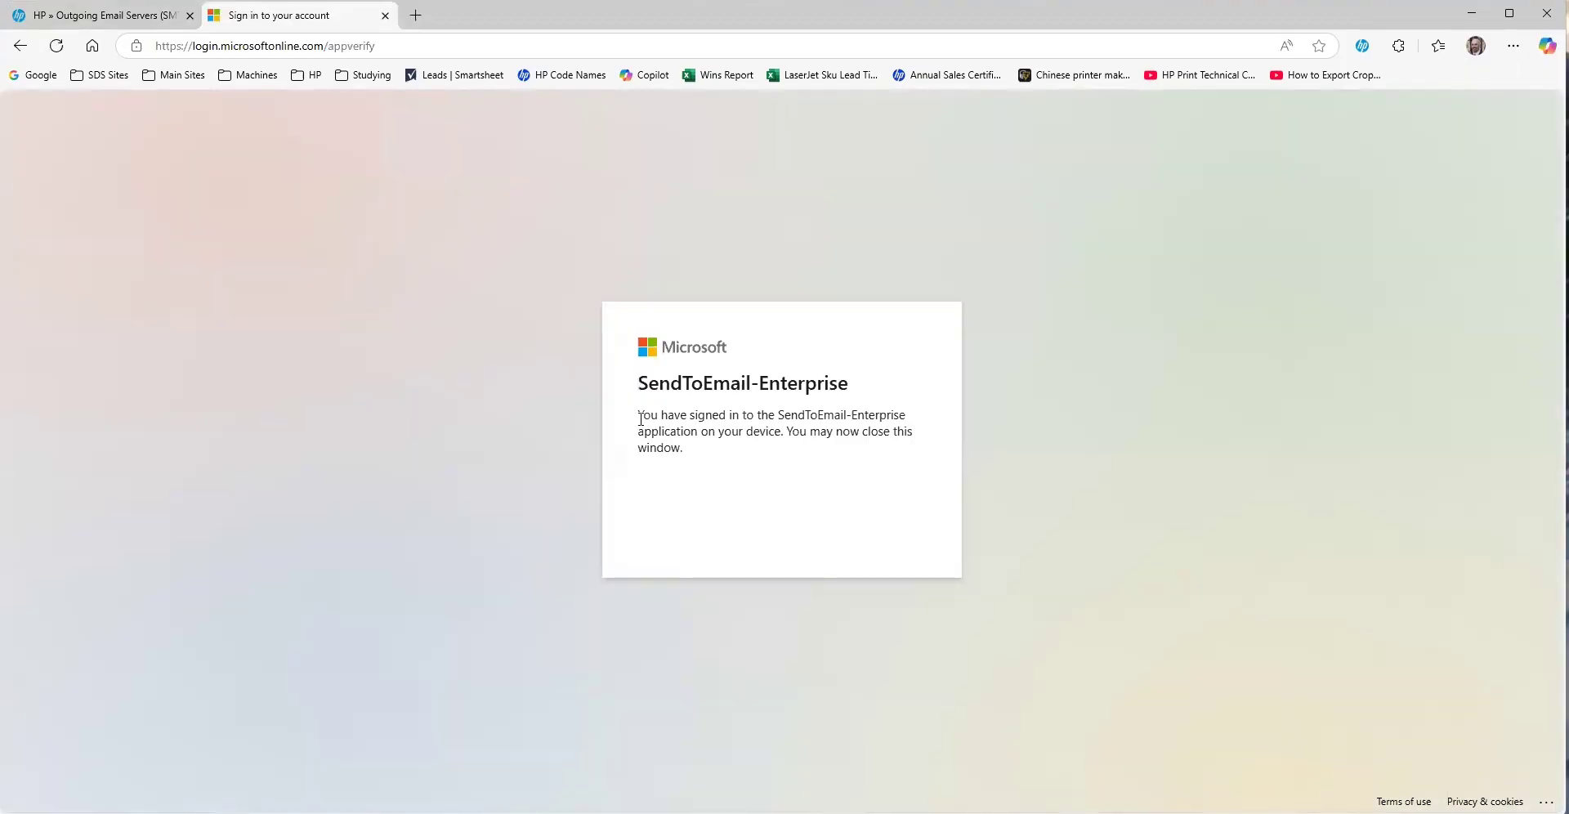
{"action": "left_click_drag", "start_coordinate": [643, 417], "coordinate": [899, 434]}
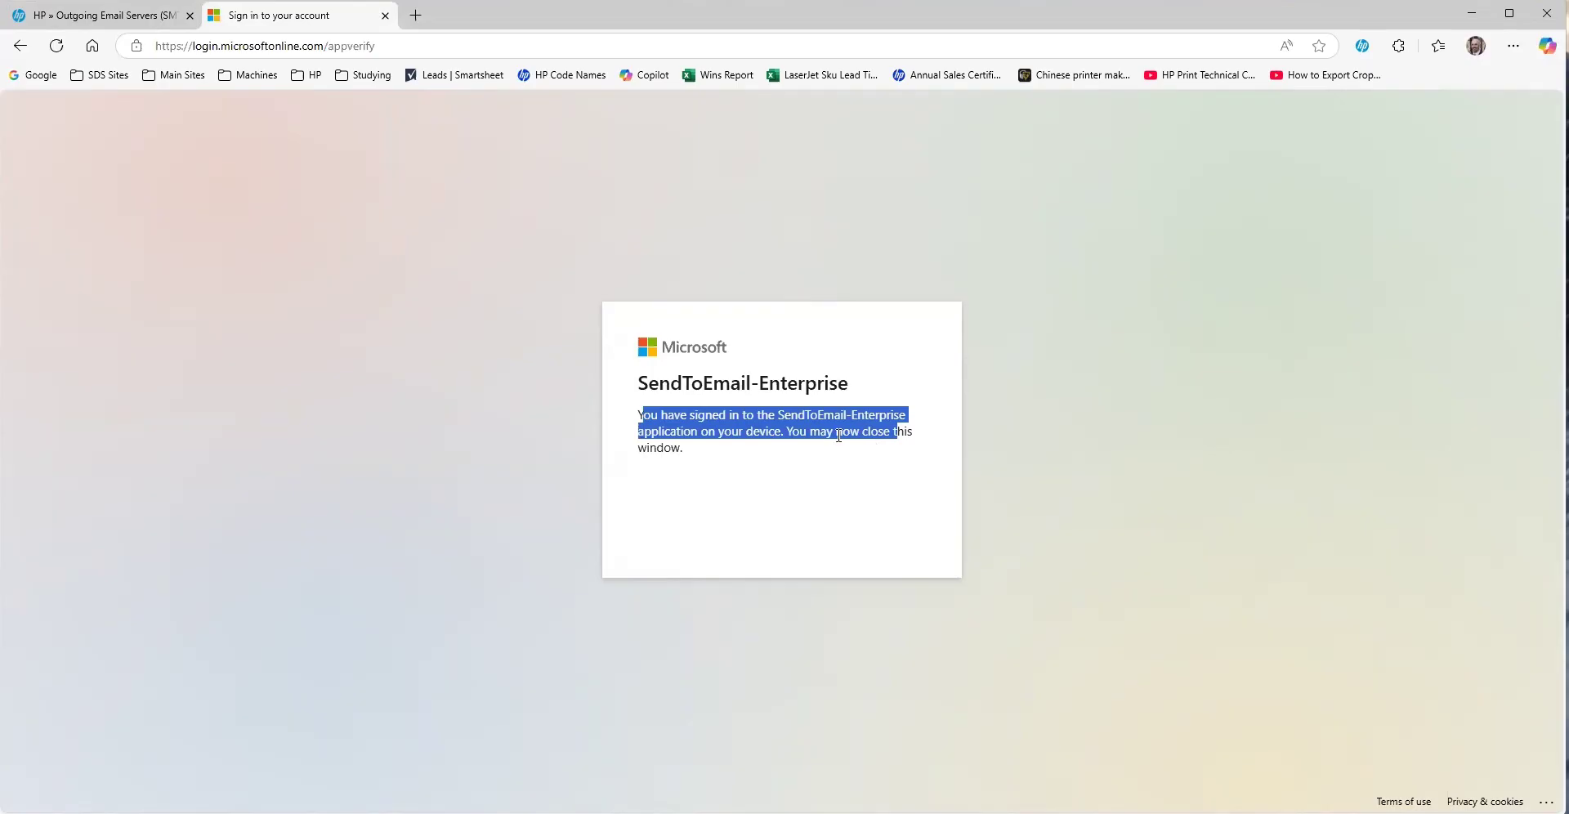
{"action": "left_click", "coordinate": [385, 16]}
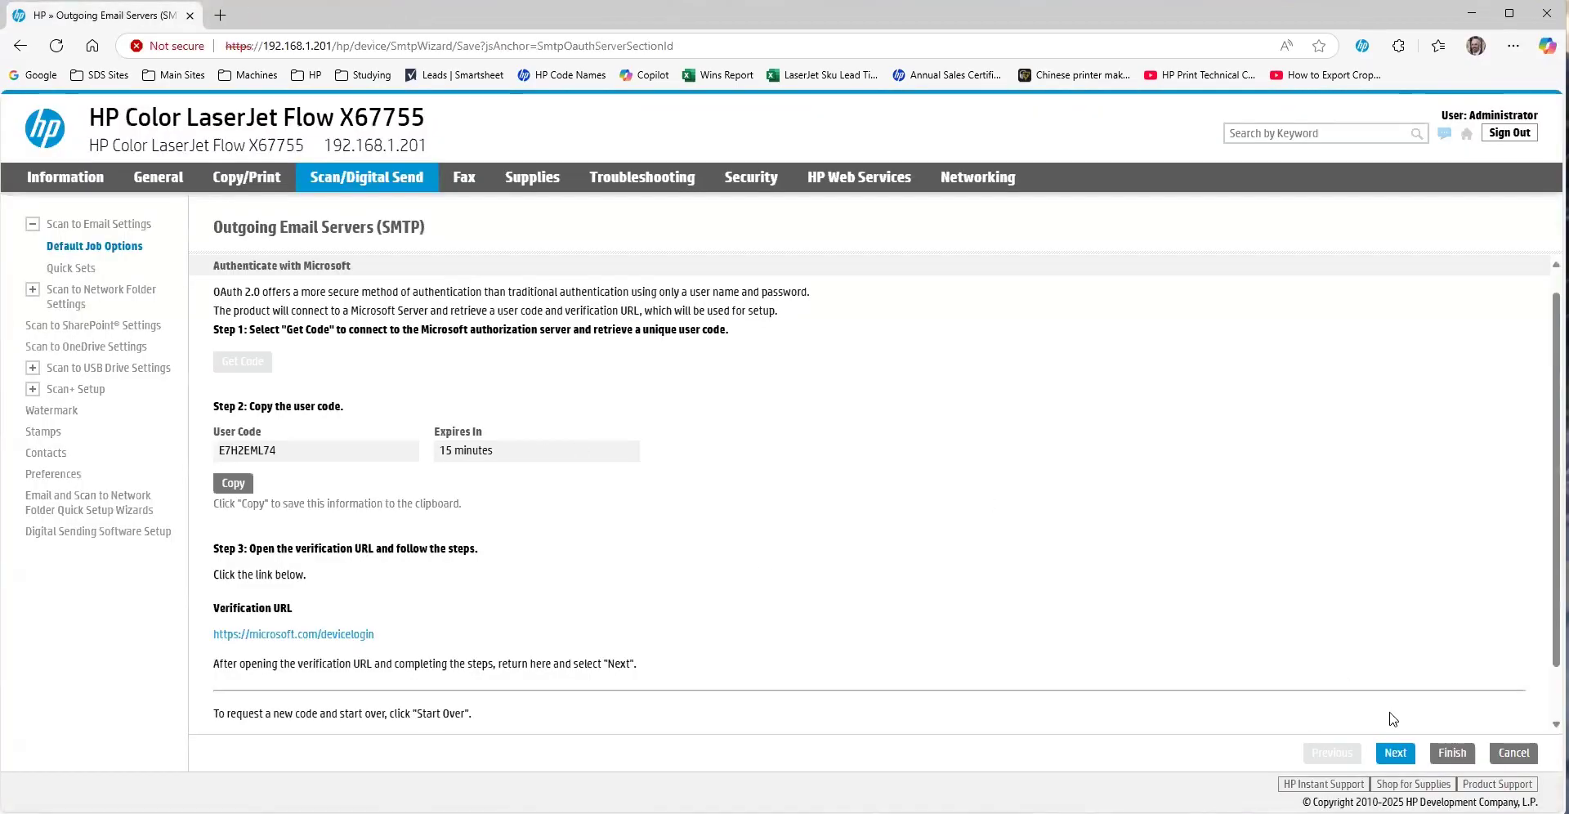
- Validate the OAuth tokens, keep all server usages, and send a test email to a test address
{"action": "left_click", "coordinate": [1396, 753]}
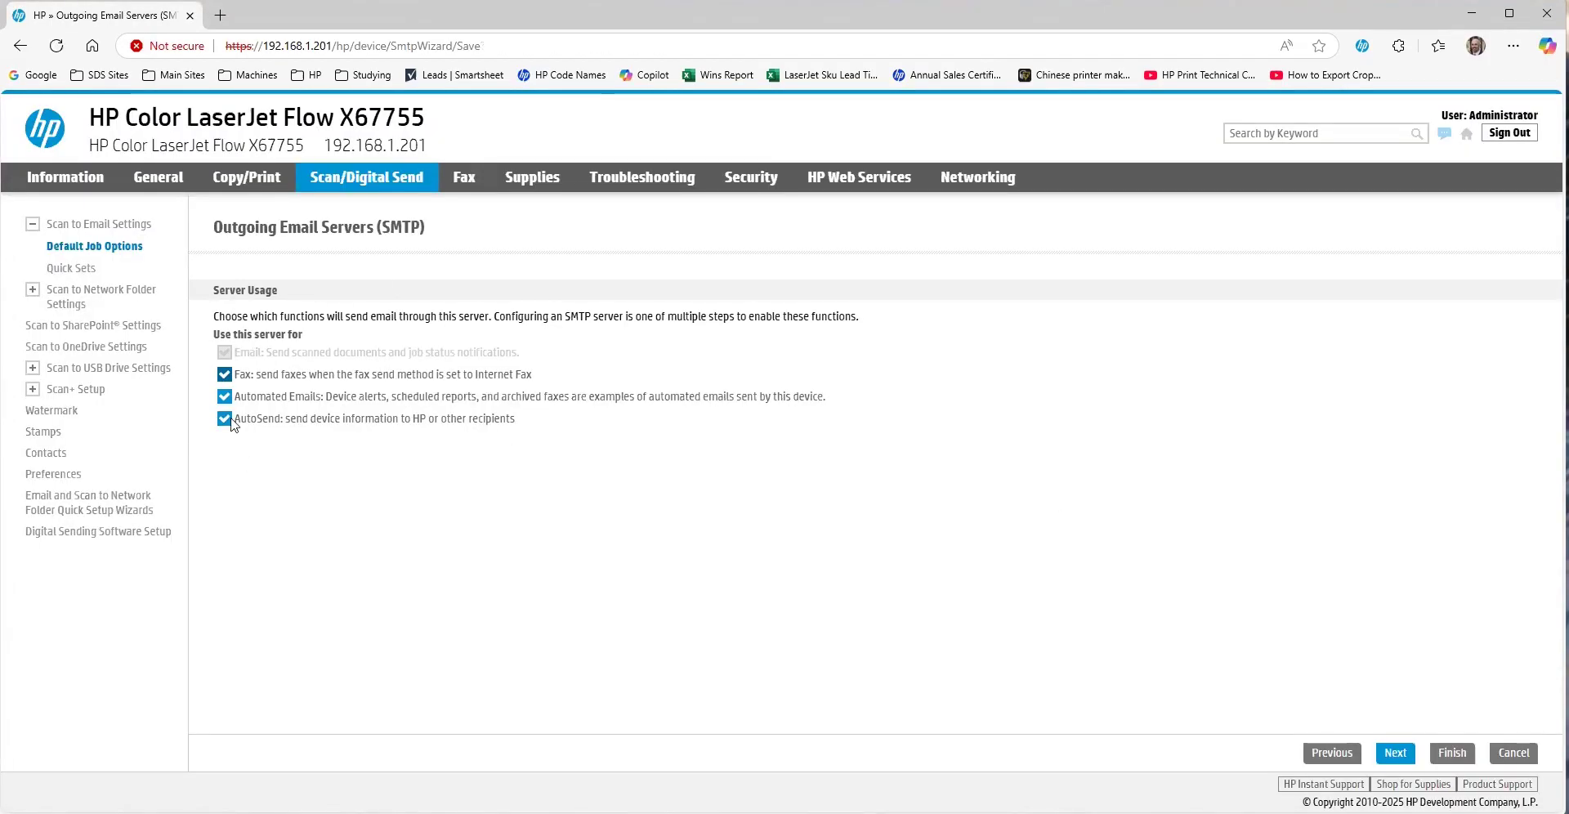
{"action": "left_click", "coordinate": [1393, 747]}
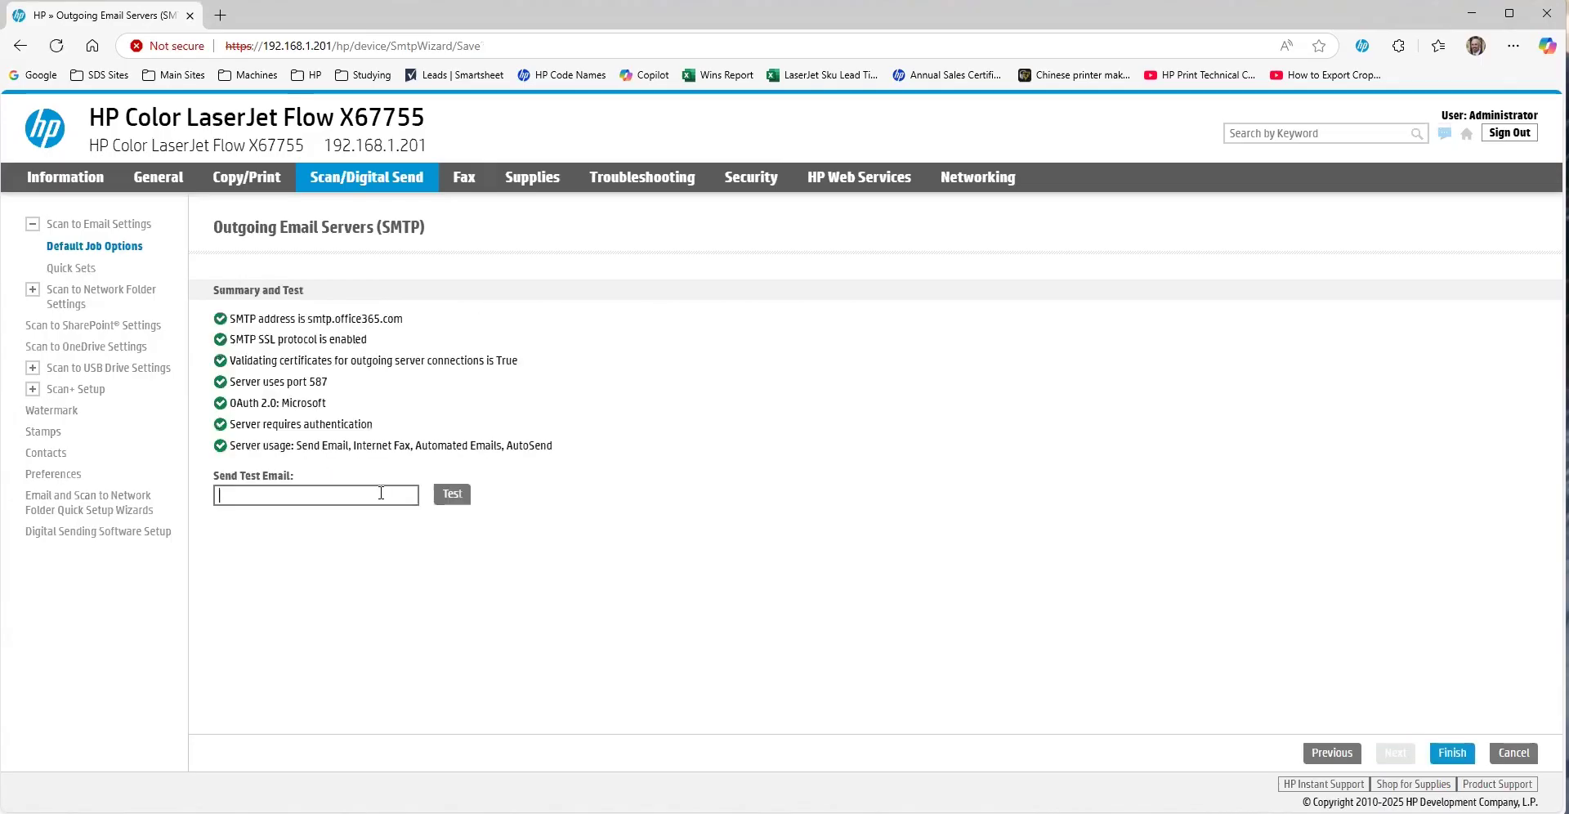
{"action": "left_click", "coordinate": [381, 493]}
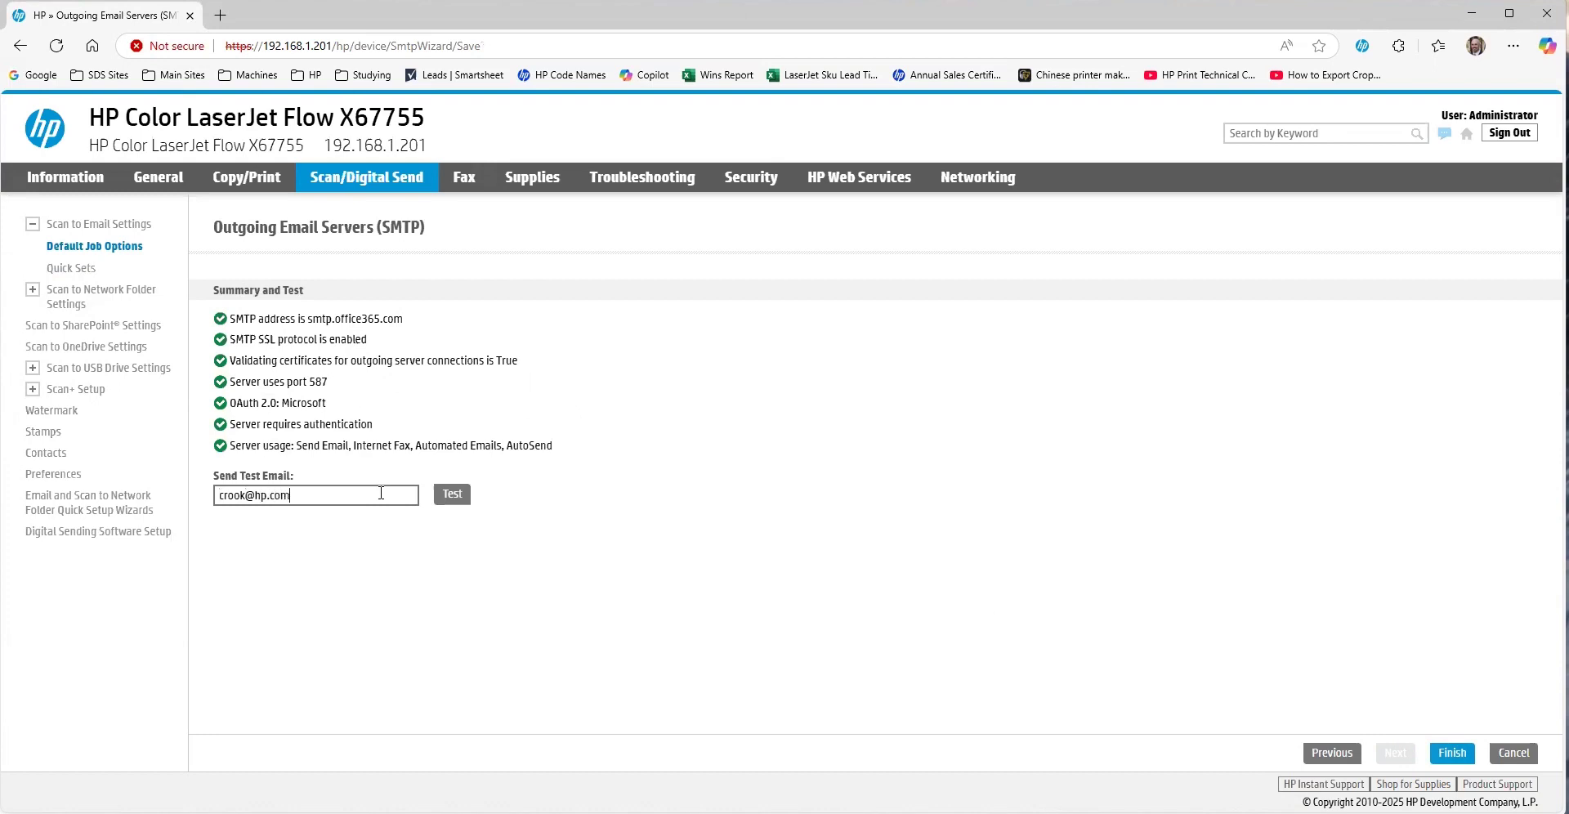
{"action": "left_click", "coordinate": [452, 494]}
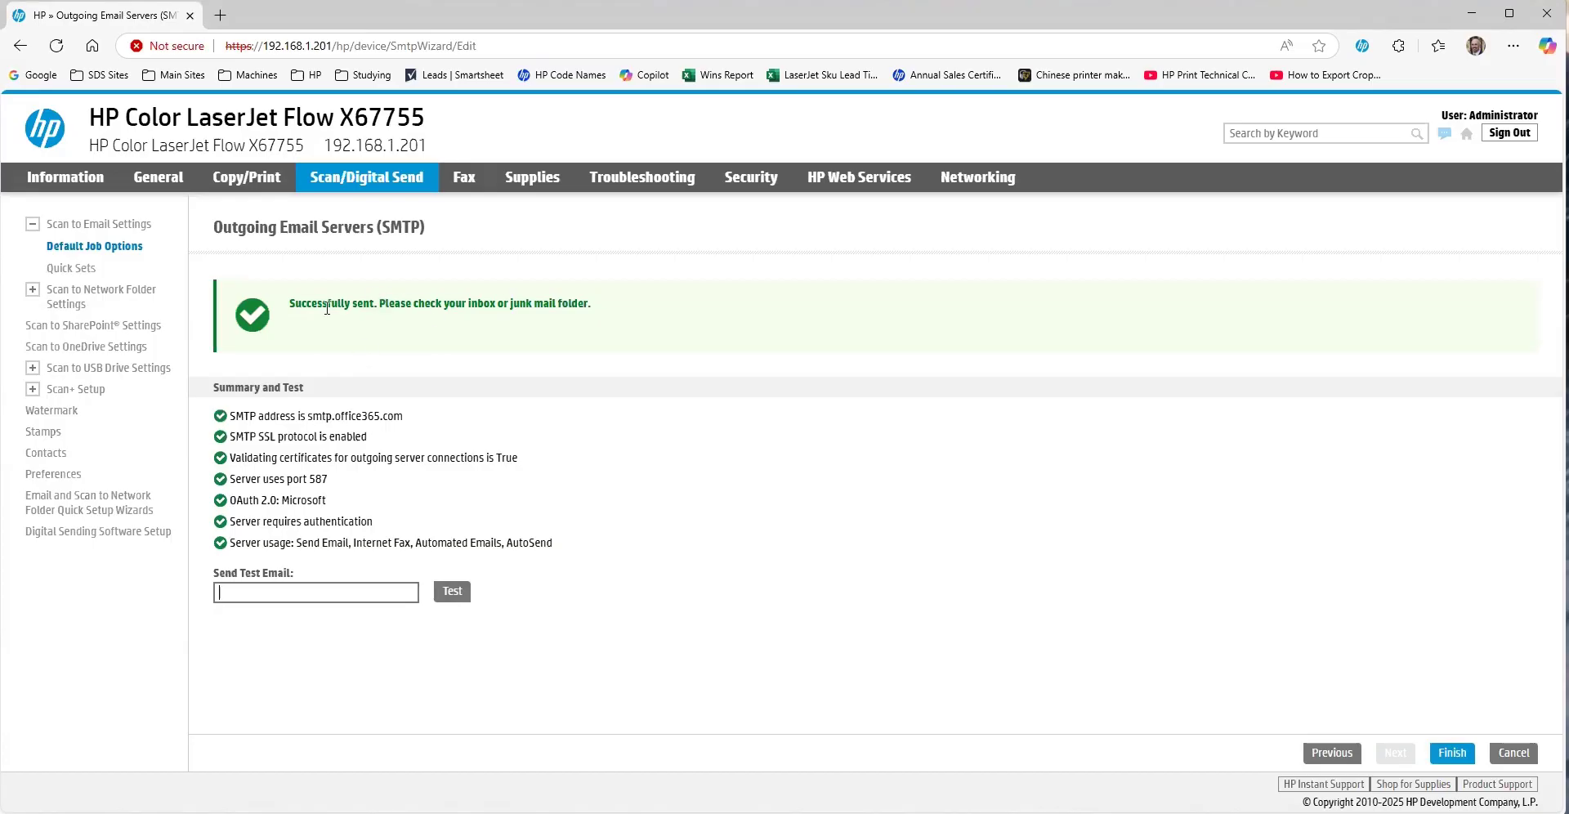
- Finish the SMTP server setup, then enable Scan to Email and apply the settings
{"action": "left_click", "coordinate": [1452, 753]}
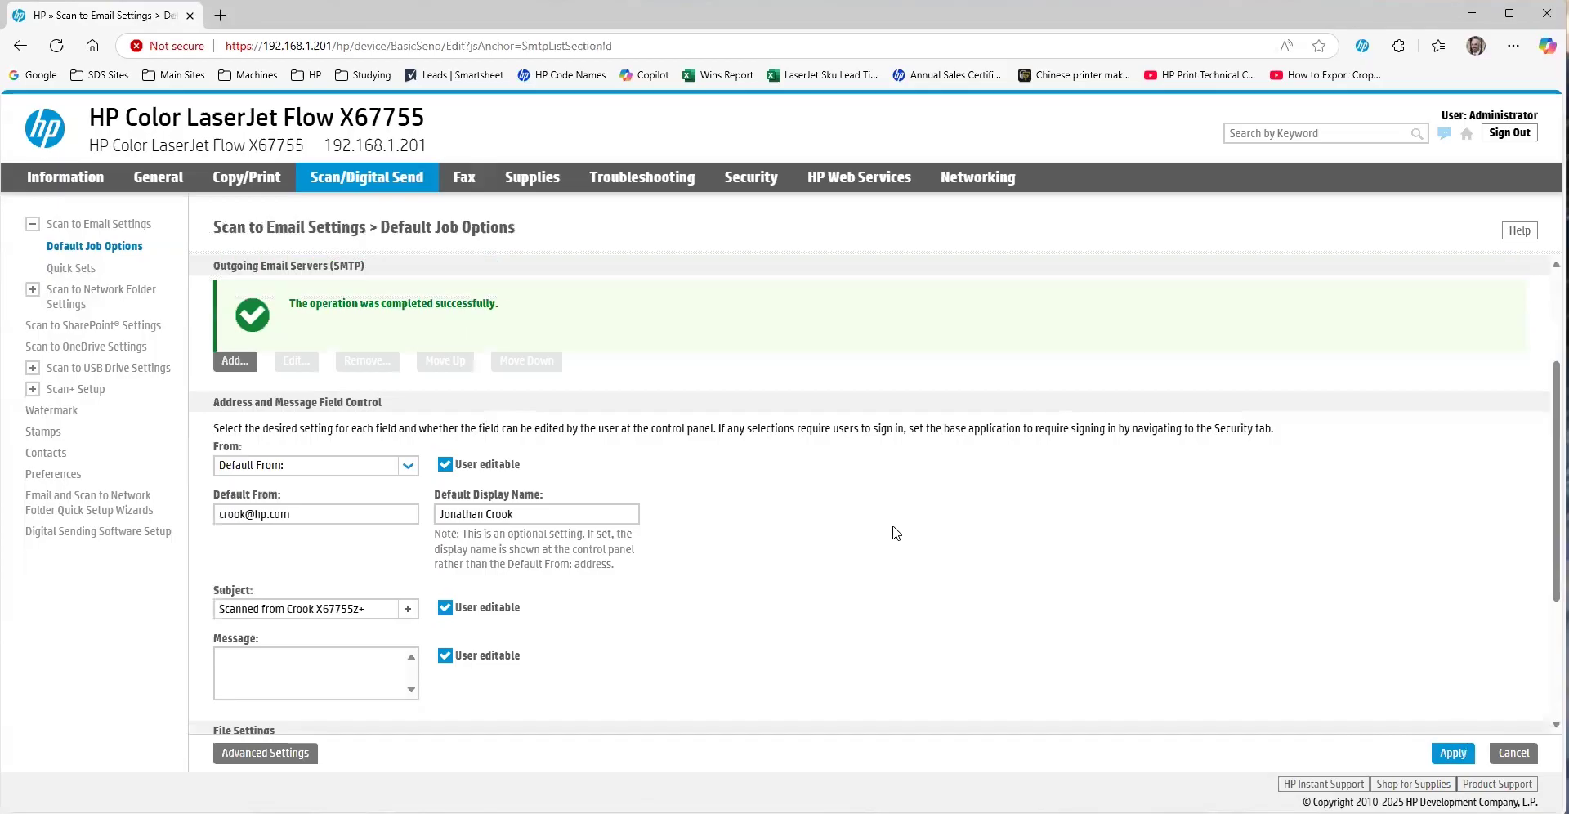
{"action": "scroll", "coordinate": [601, 553], "scroll_direction": "up", "scroll_amount": 1}
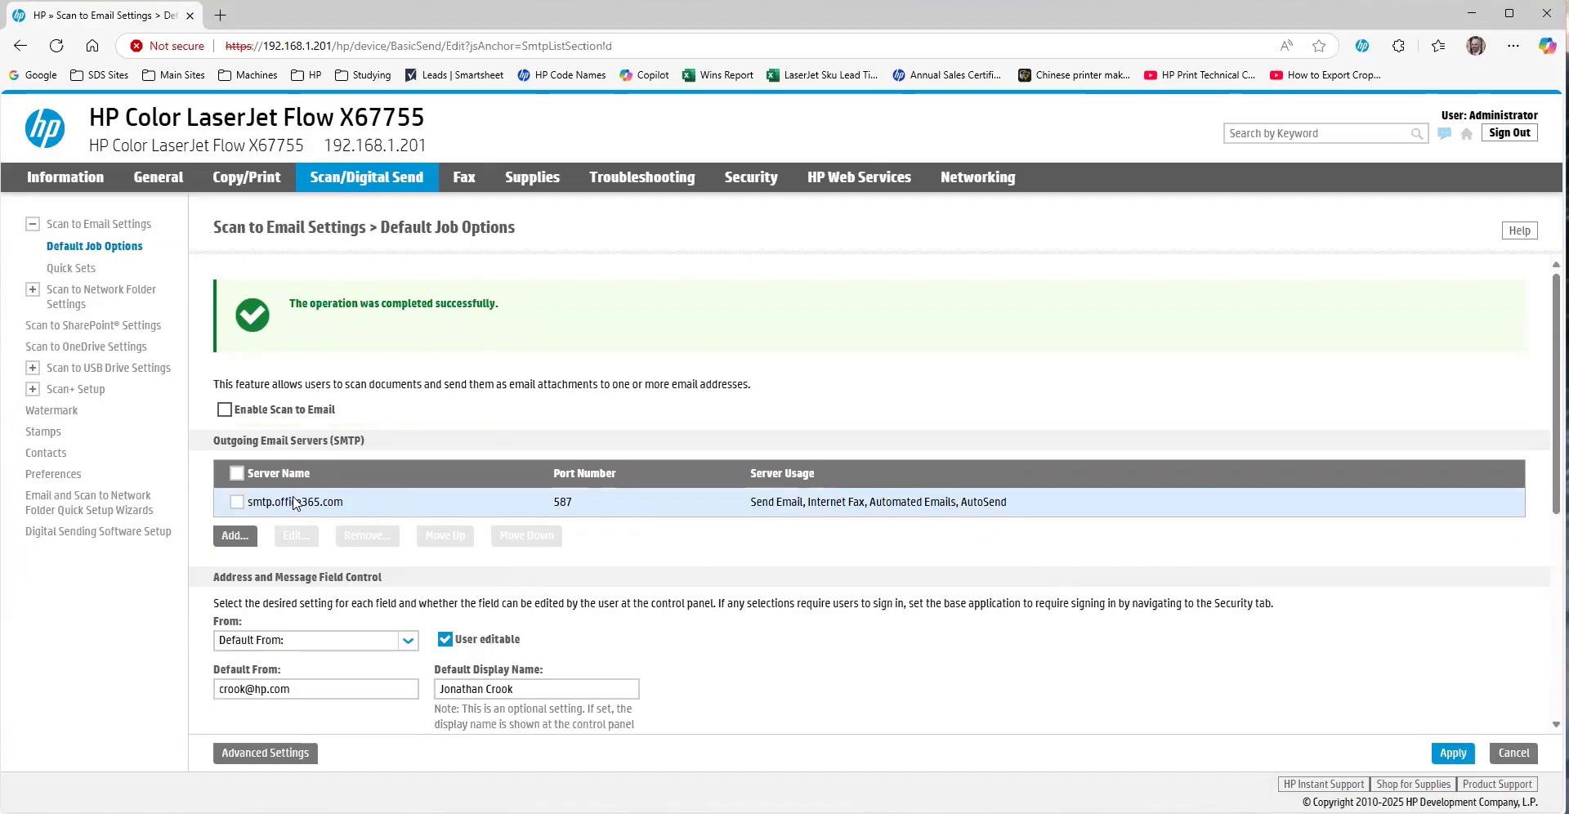
{"action": "left_click", "coordinate": [224, 410]}
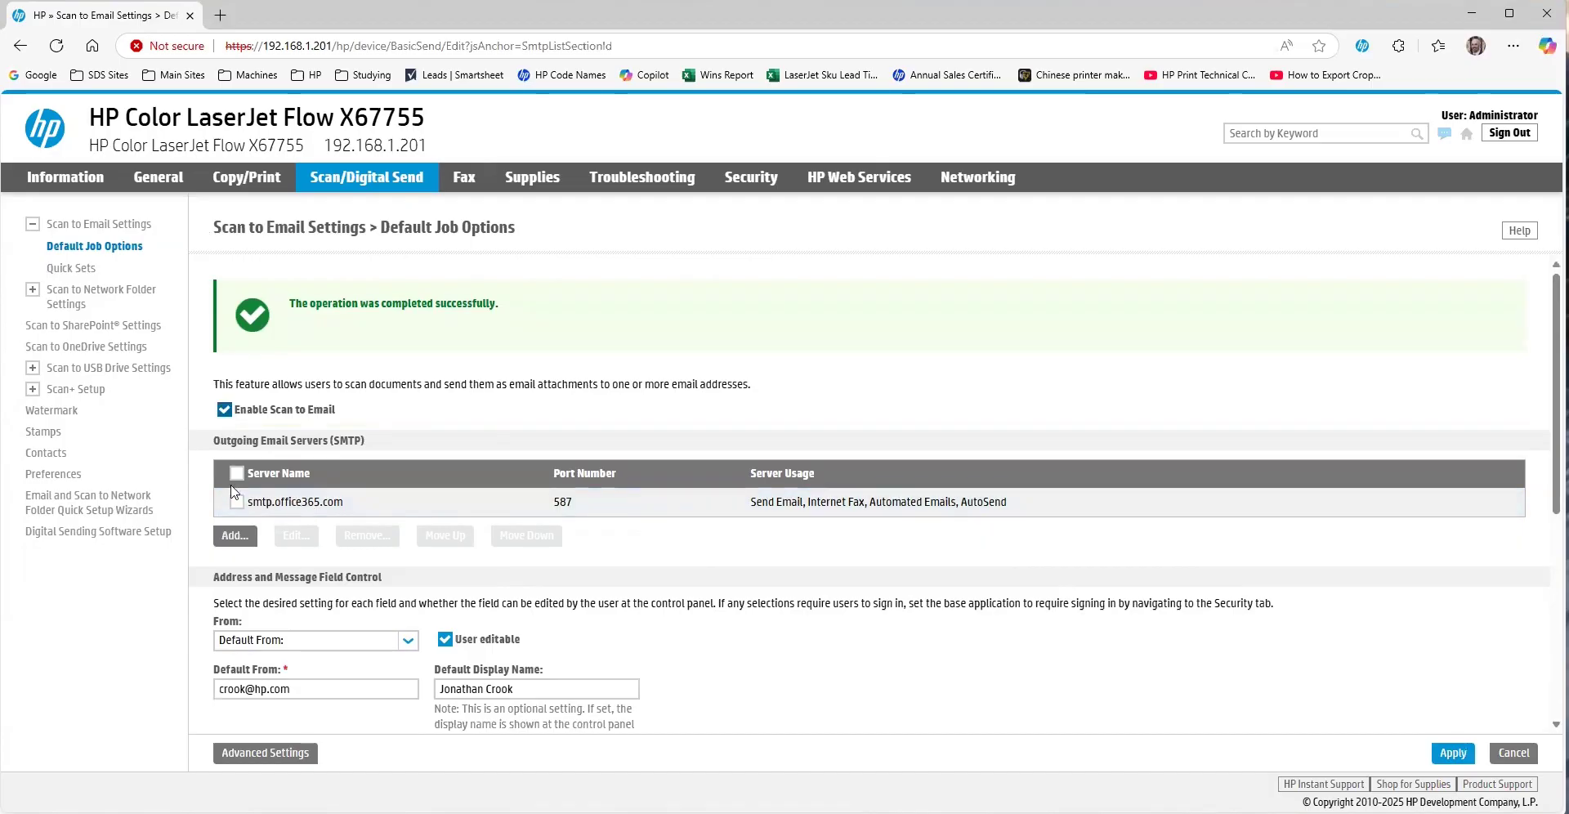
{"action": "left_click", "coordinate": [1454, 755]}
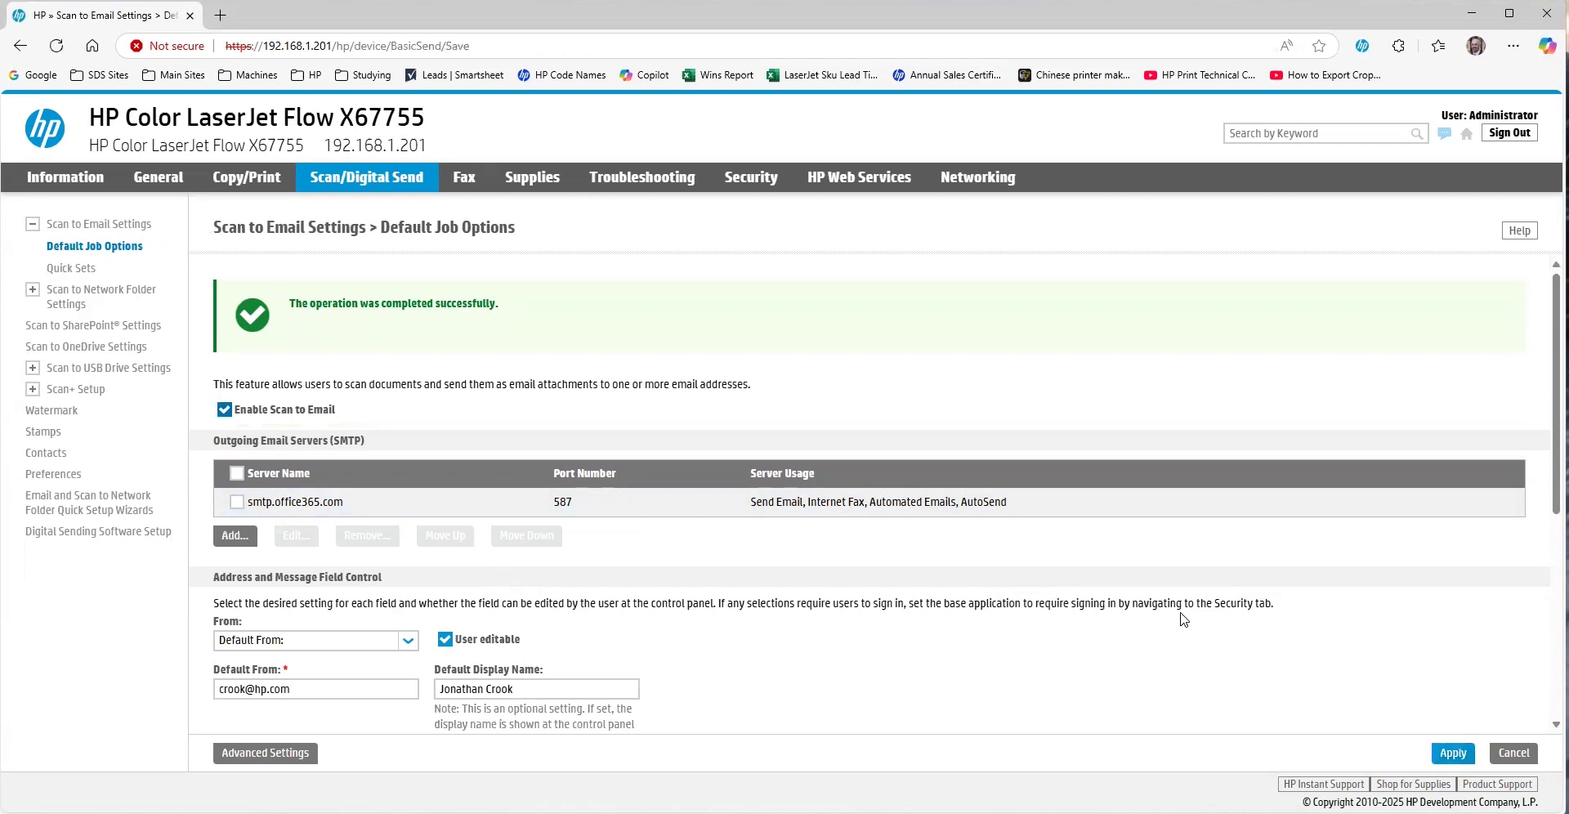